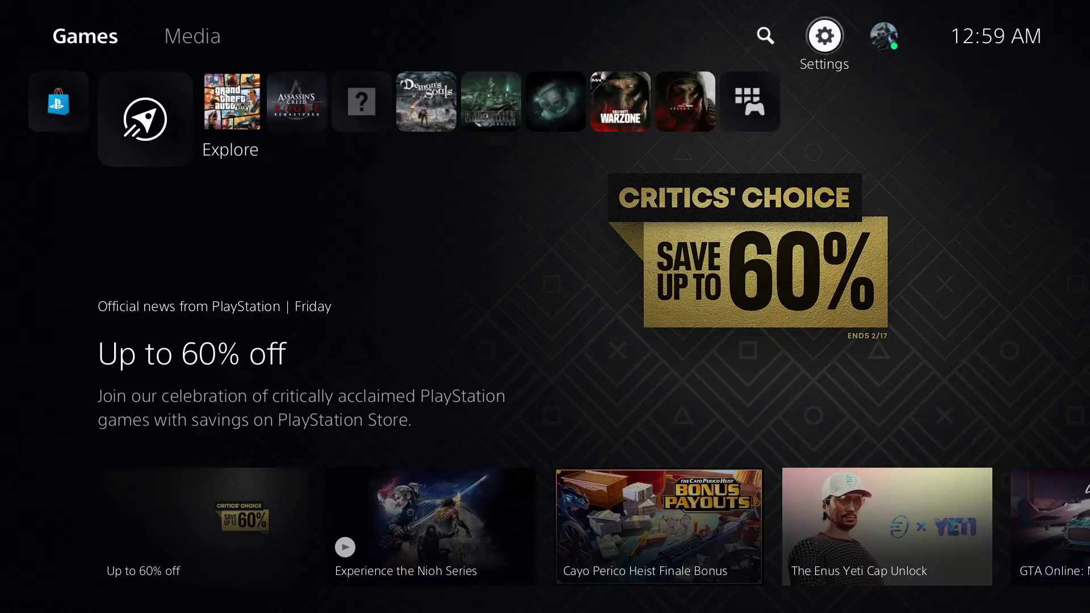
# Step: Open the console's system settings and go to the Storage page
pyautogui.click(145, 119)
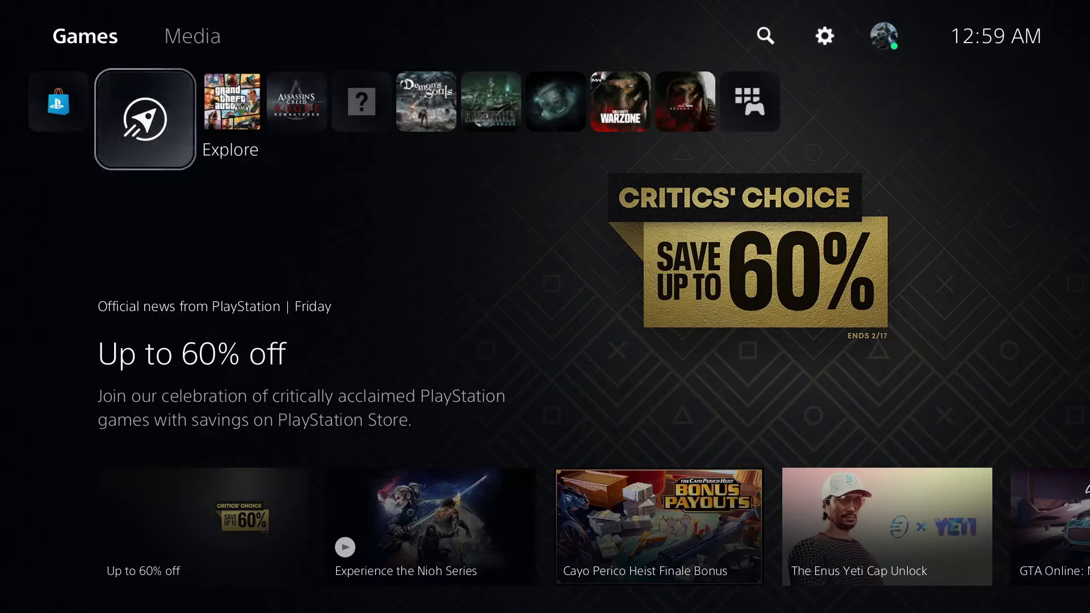
pyautogui.press('Up')
pyautogui.press('Right')
pyautogui.press('Right')
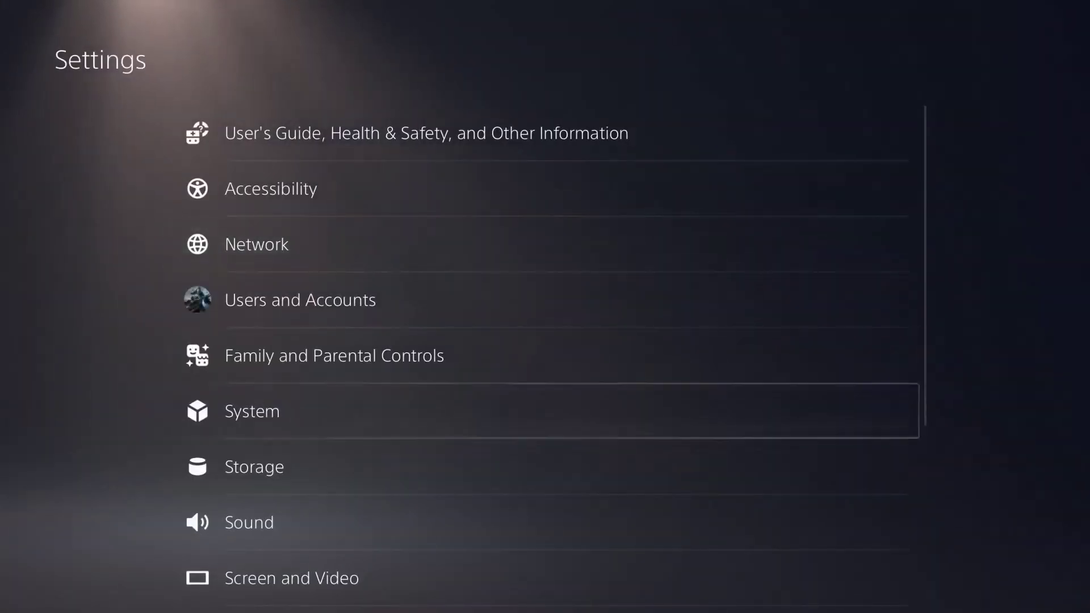
pyautogui.press('Return')
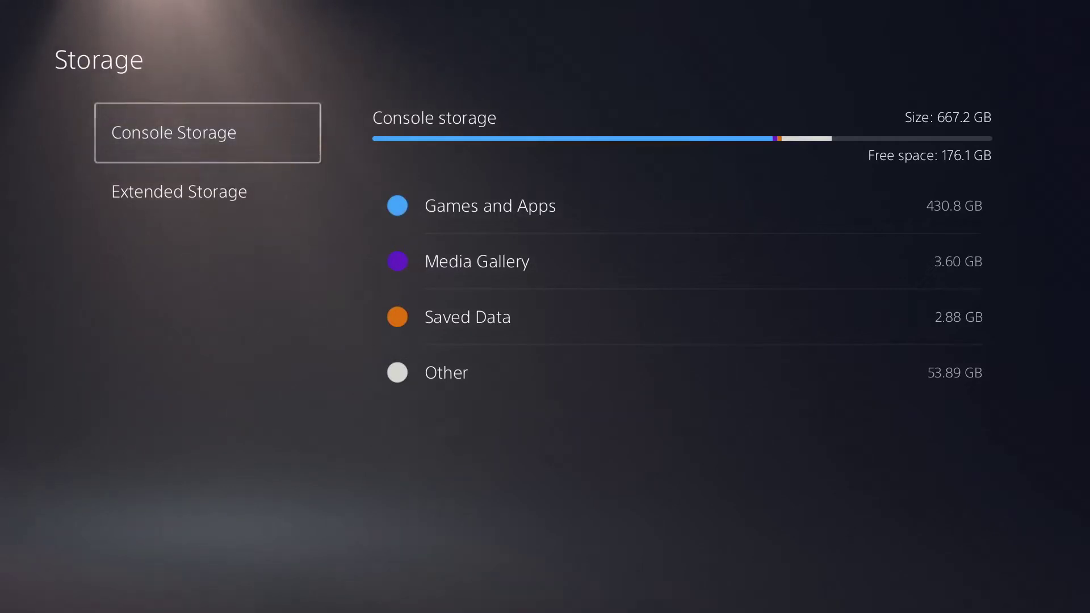
# Step: In the extended storage settings, turn Always Install PS4 Games to Extended Storage off and back on
pyautogui.press('Down')
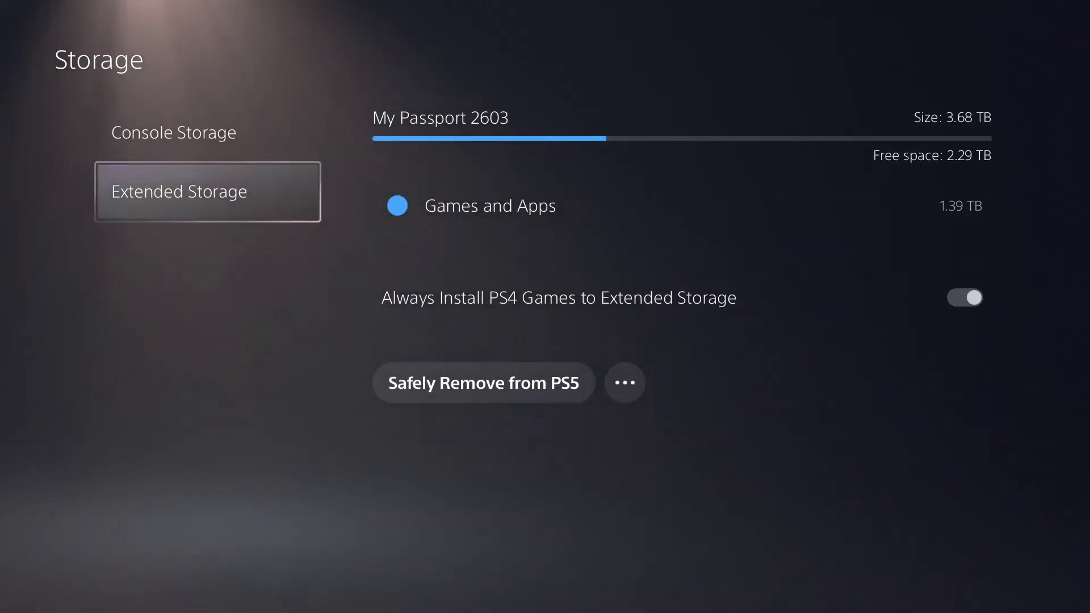
pyautogui.press('Right')
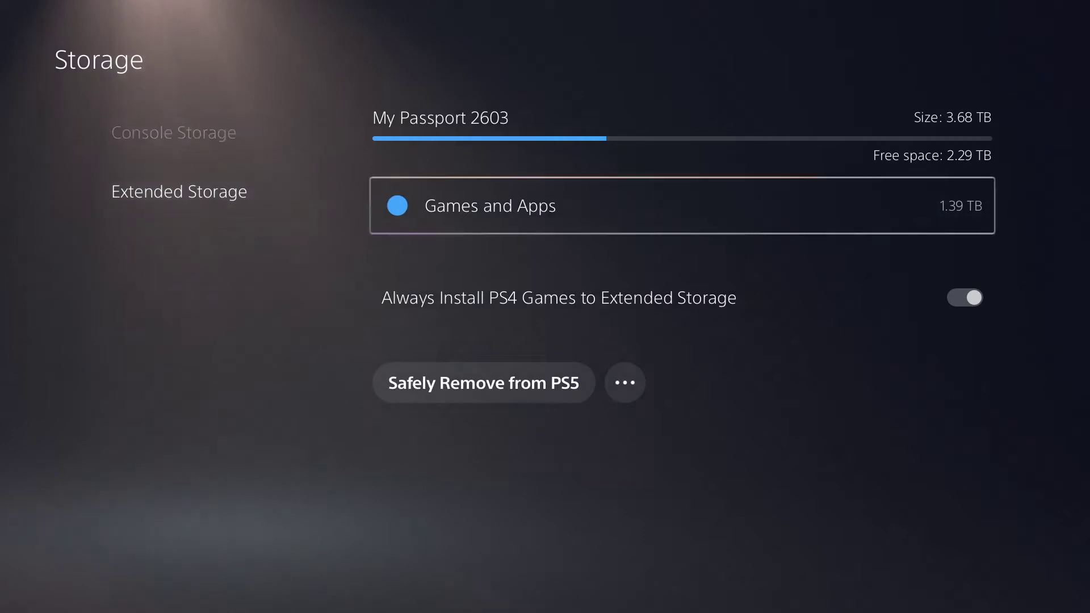
pyautogui.press('Down')
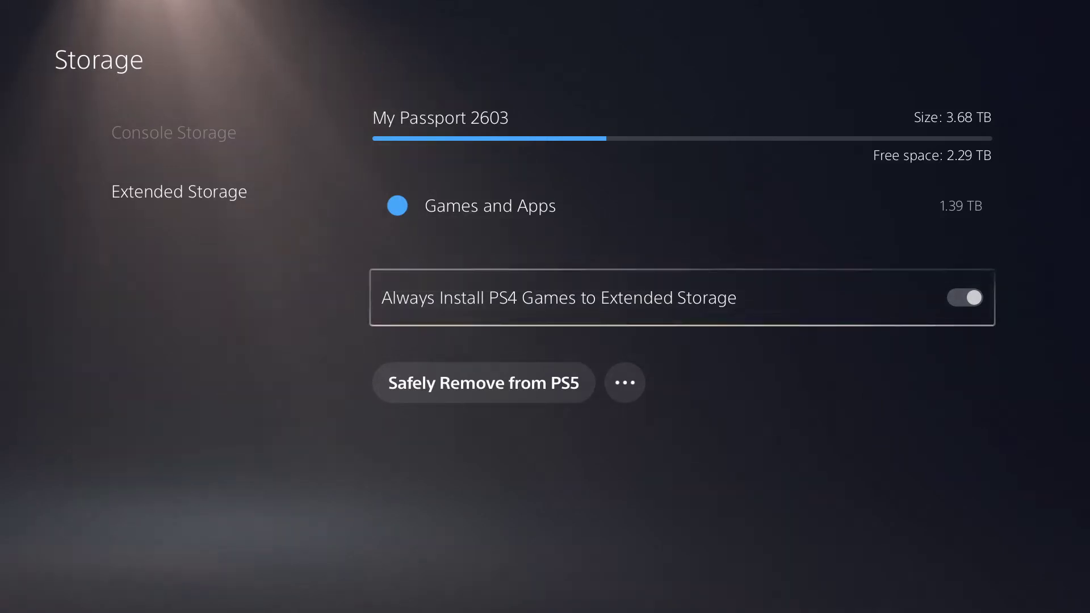
pyautogui.press('Return')
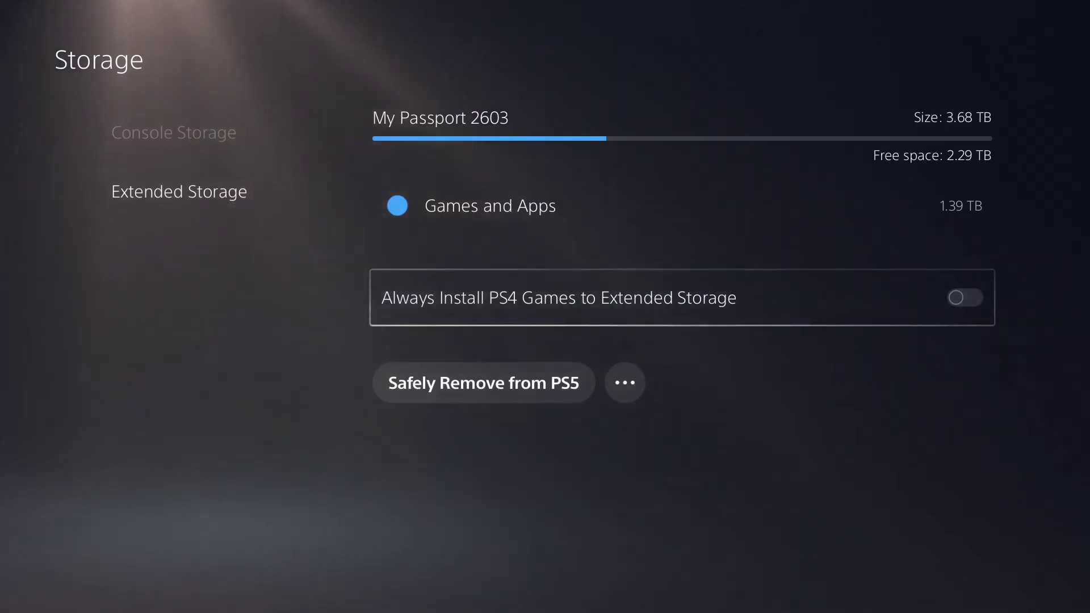
pyautogui.press('Return')
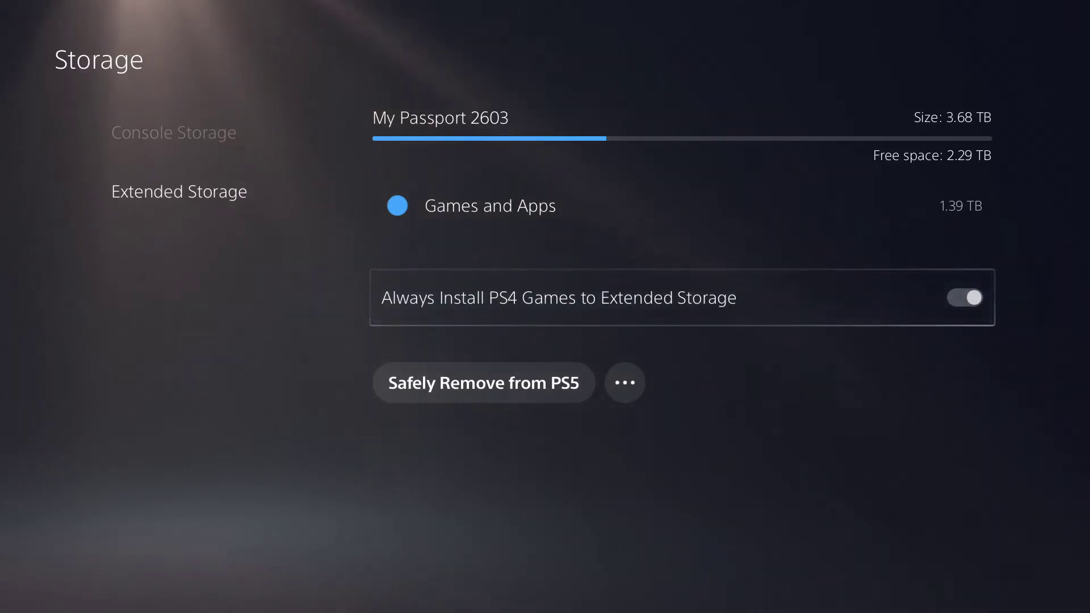
# Step: View the extended drive's games and apps that can be deleted and moved, and return to the storage overview
pyautogui.press('Down')
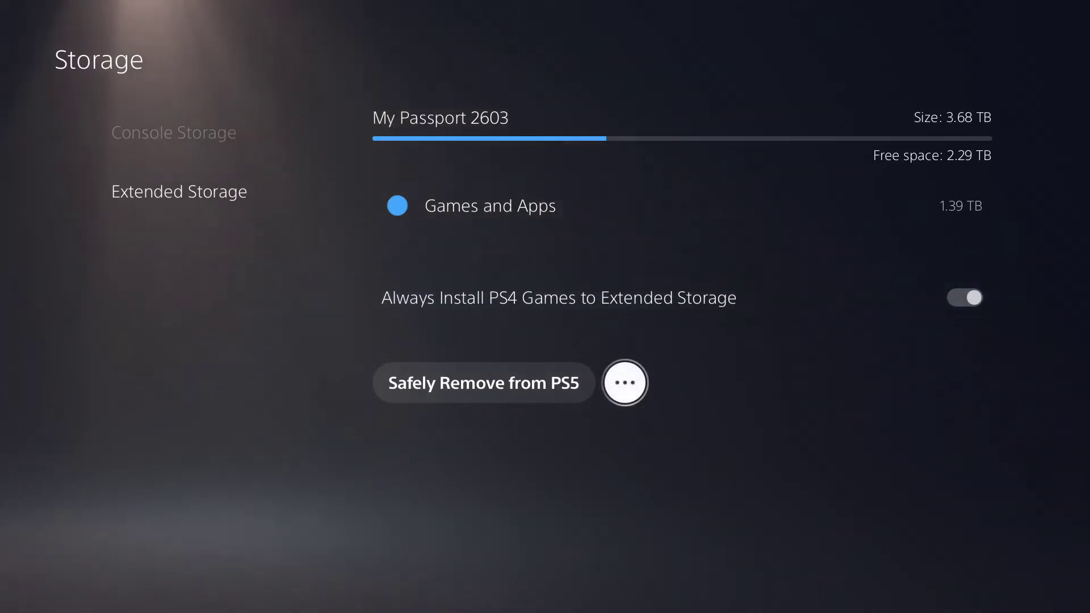
pyautogui.press('Left')
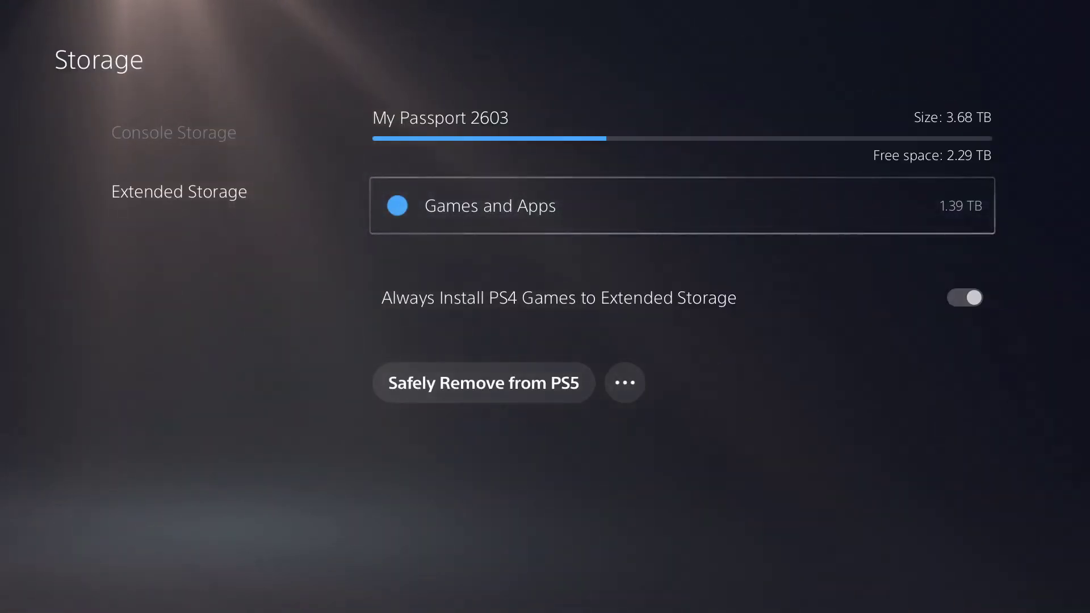
pyautogui.press('Return')
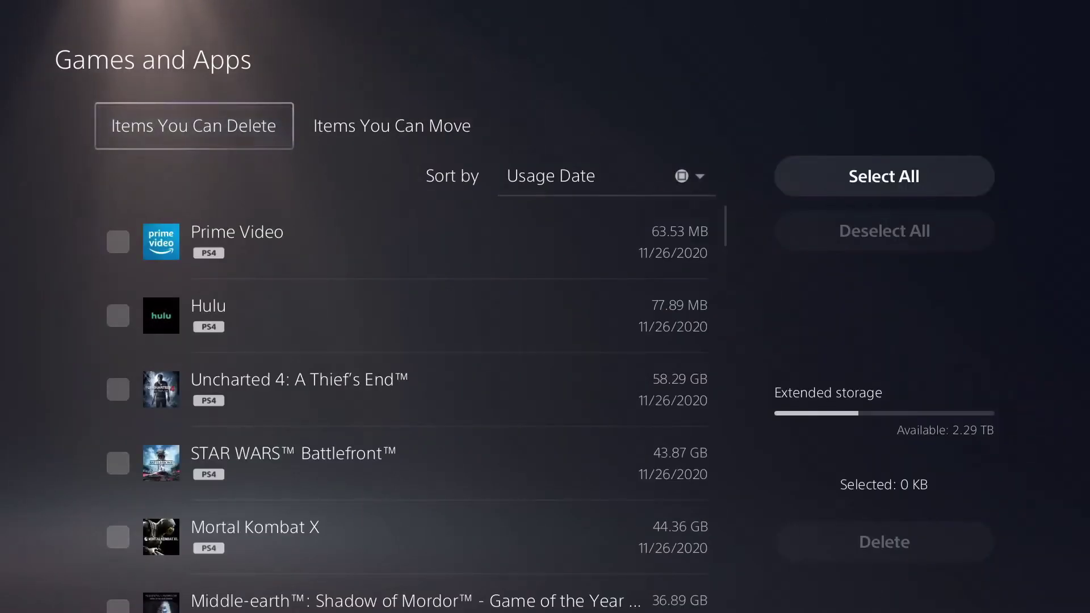
pyautogui.press('Right')
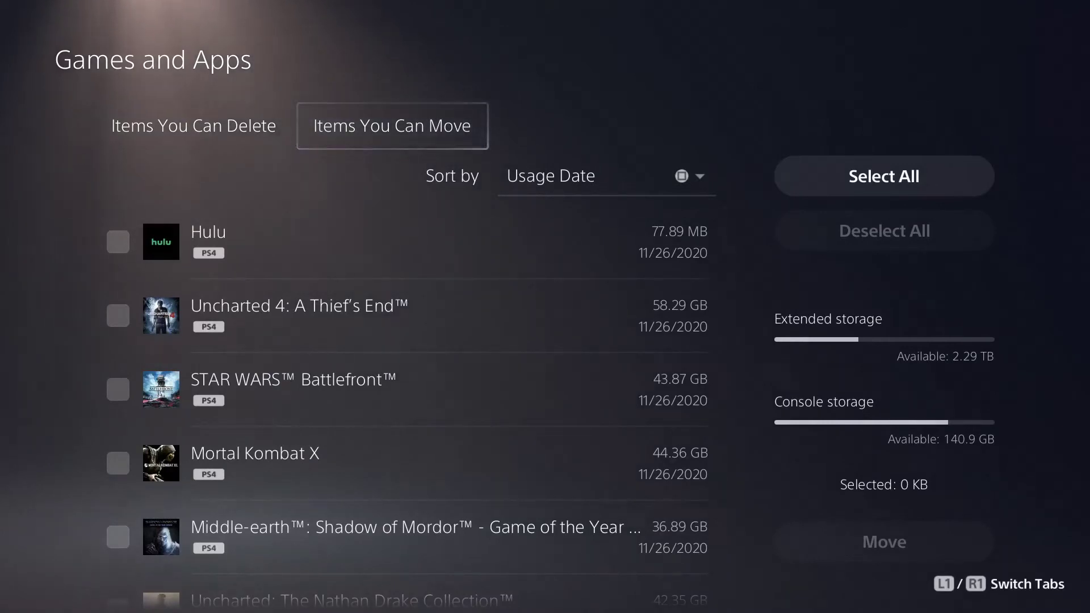
pyautogui.press('Escape')
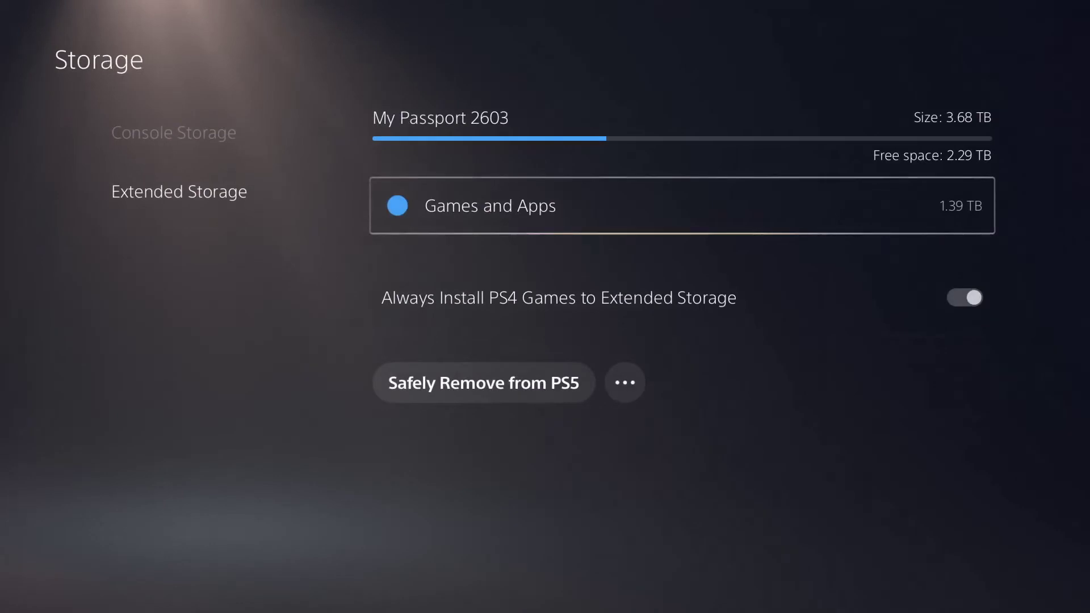
# Step: View the games and apps on console storage that can be deleted, and return to the storage overview
pyautogui.press('Left')
pyautogui.press('Up')
pyautogui.press('Right')
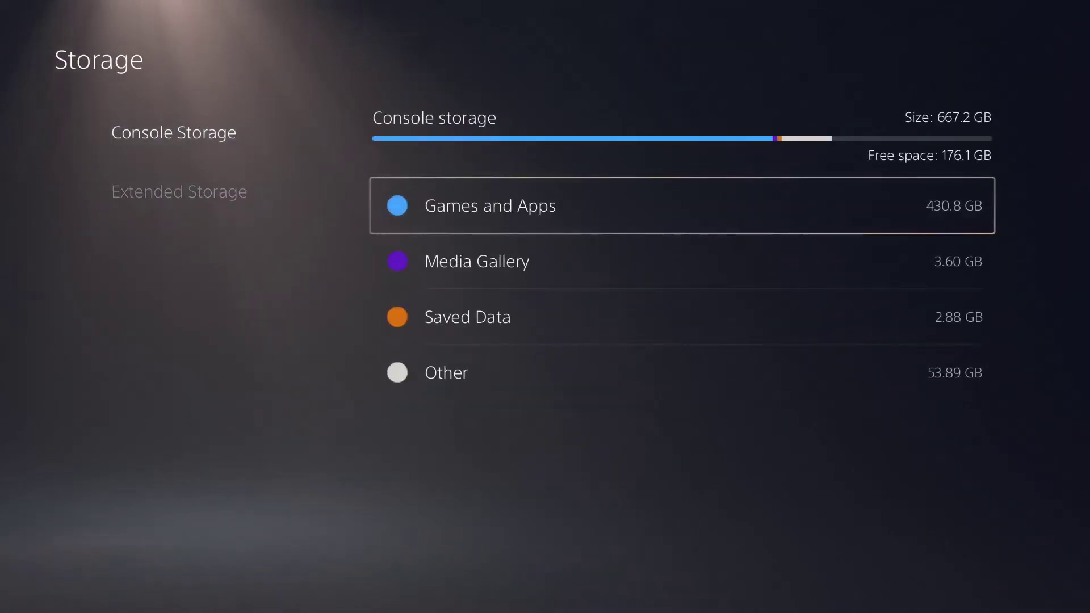
pyautogui.press('Return')
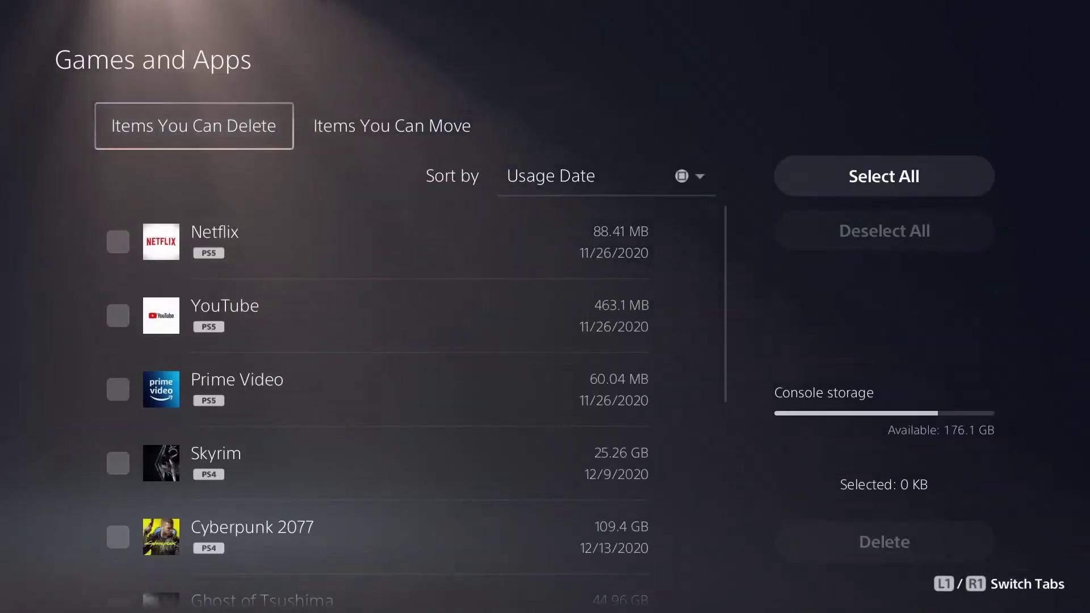
pyautogui.press('Escape')
# Step: Review the console storage categories and show the games and apps that can be moved to extended storage
pyautogui.press('Down')
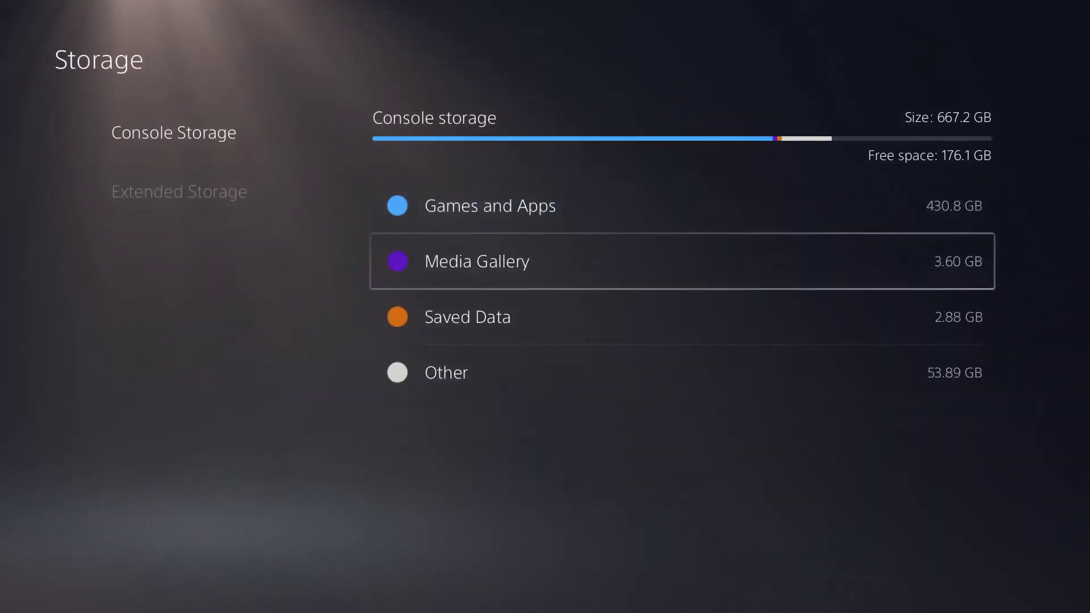
pyautogui.press('Down')
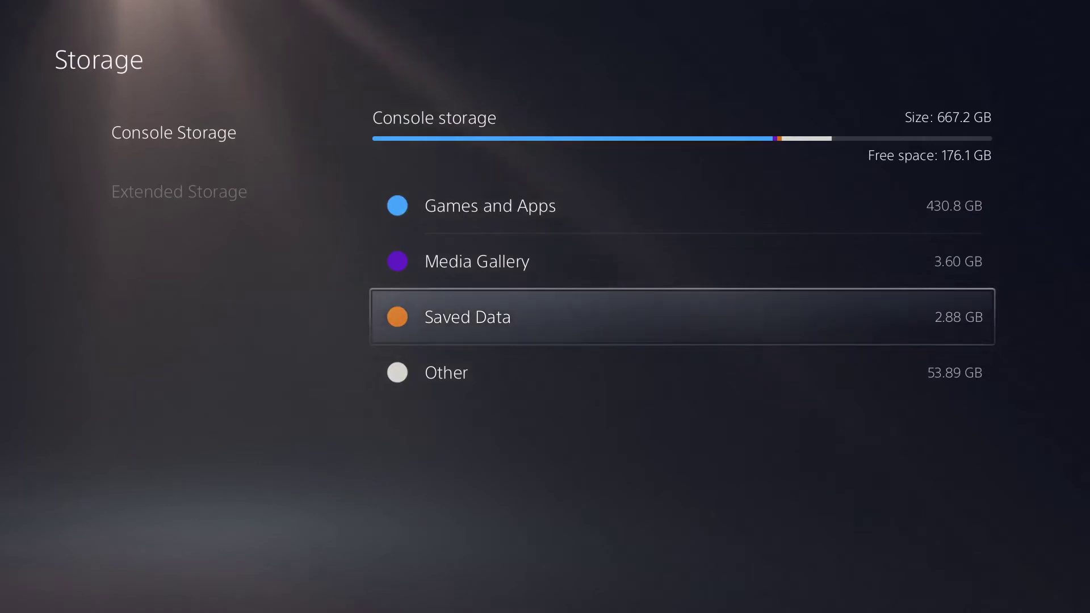
pyautogui.press('Up')
pyautogui.press('Up')
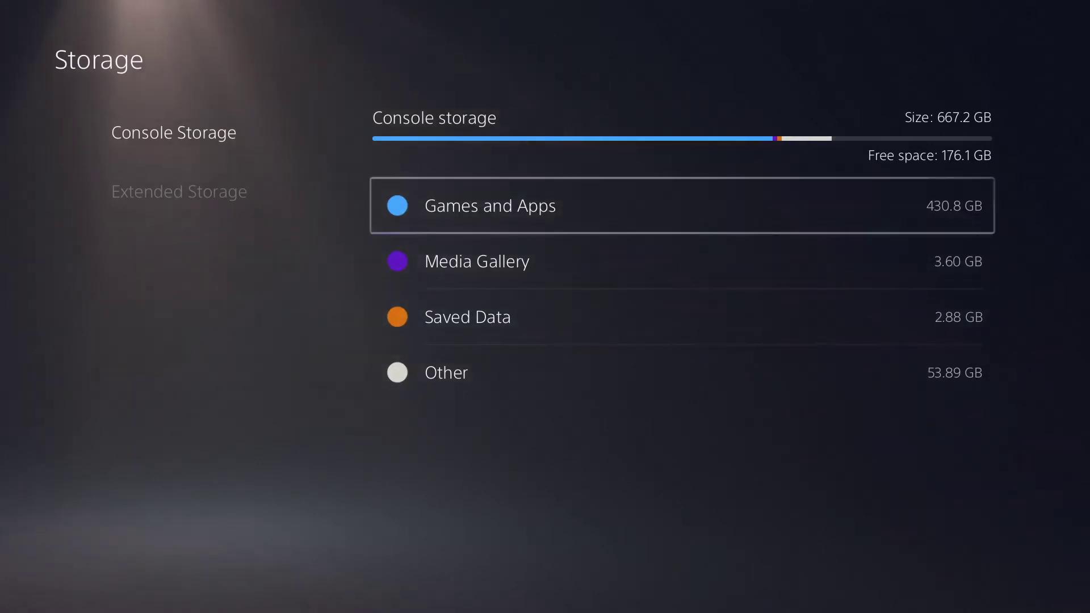
pyautogui.press('Return')
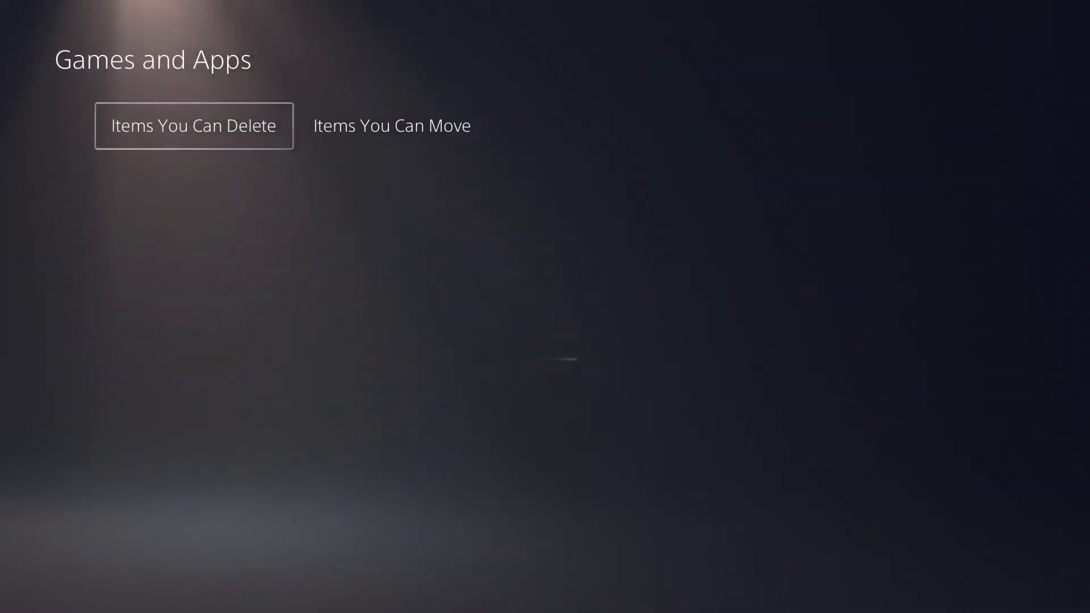
pyautogui.press('Right')
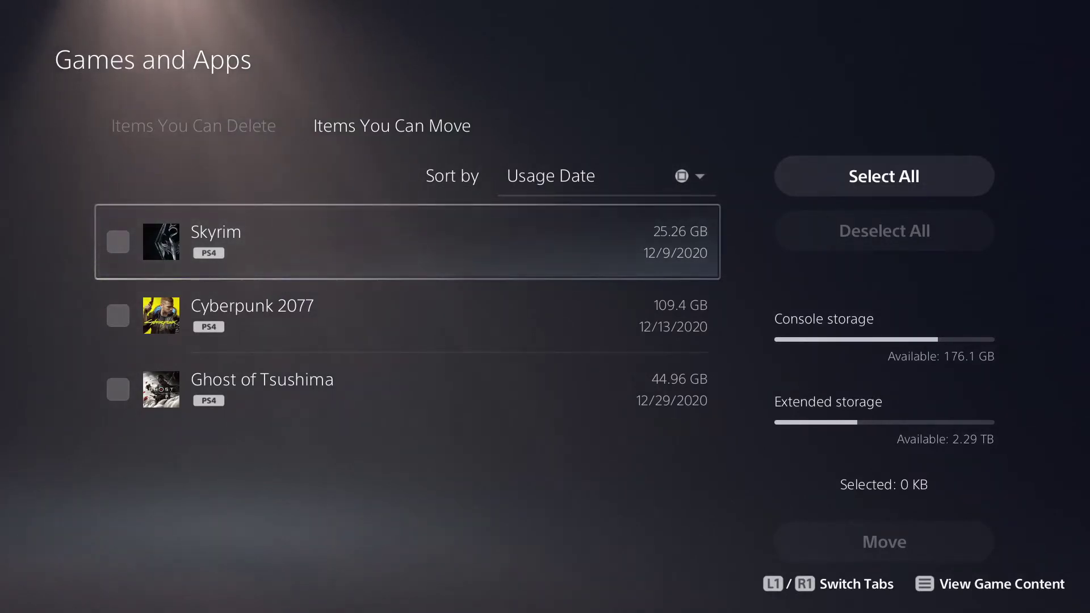
# Step: Examine the movable PS4 games on console storage, including each game's size and usage date, and return to the storage overview
pyautogui.press('Down')
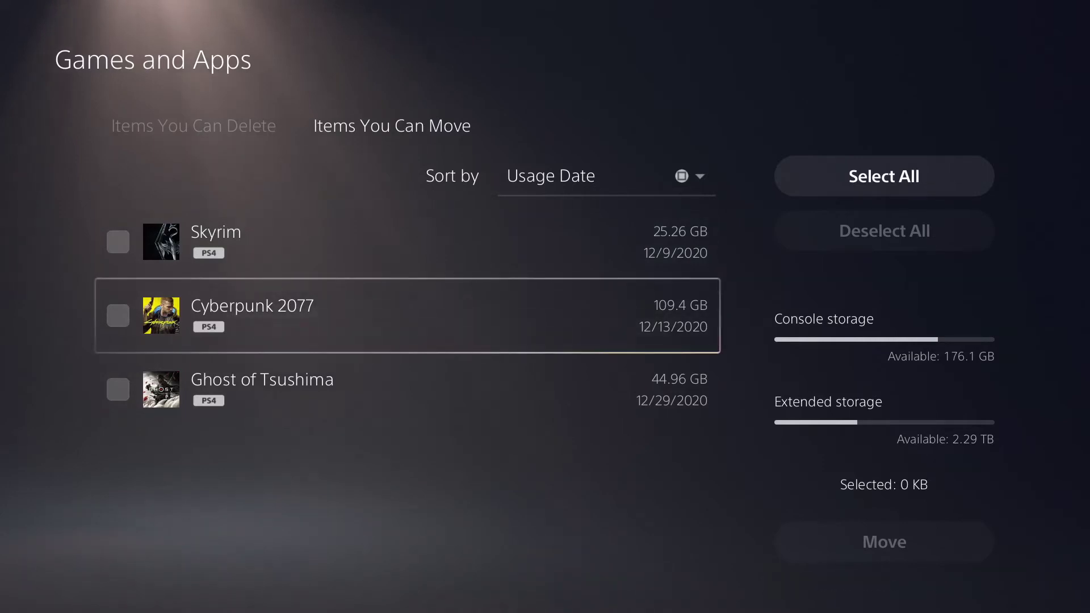
pyautogui.press('Down')
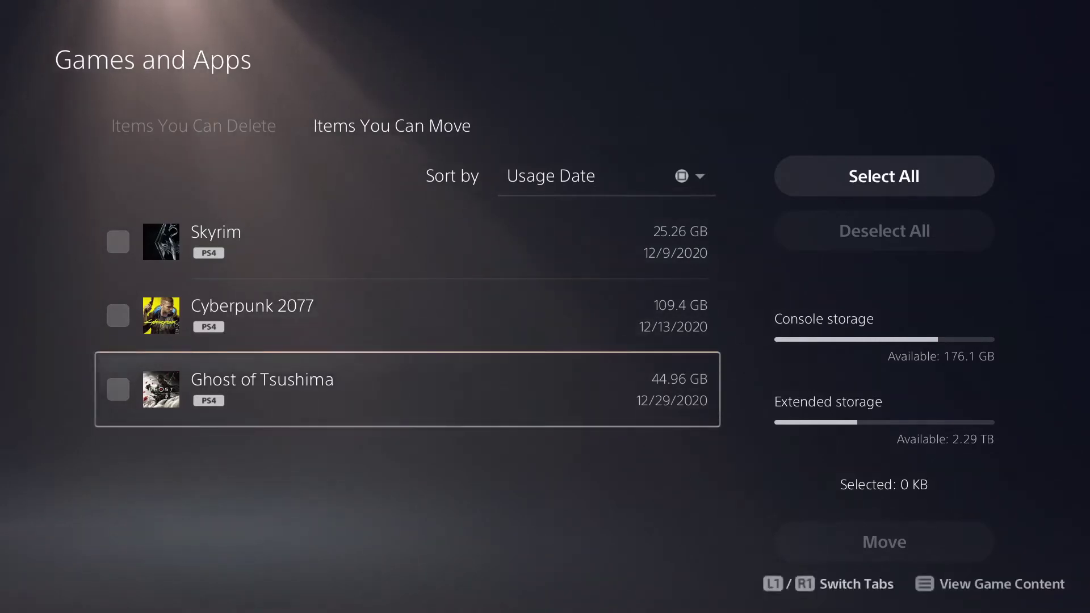
pyautogui.press('Up')
pyautogui.press('Up')
pyautogui.press('Down')
pyautogui.press('Down')
pyautogui.press('Up')
pyautogui.press('Up')
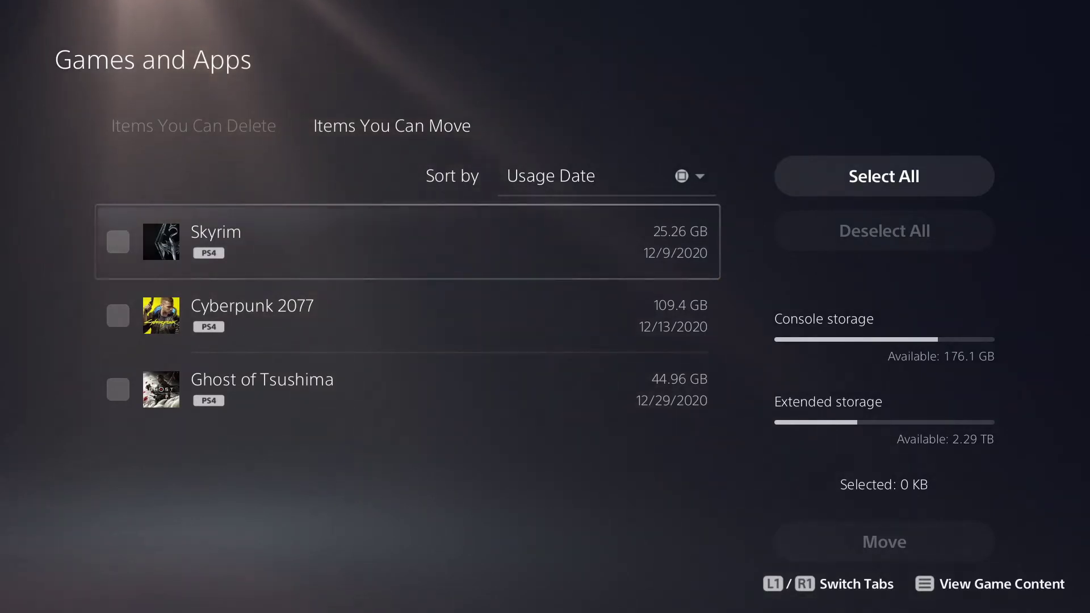
pyautogui.press('Down')
pyautogui.press('Down')
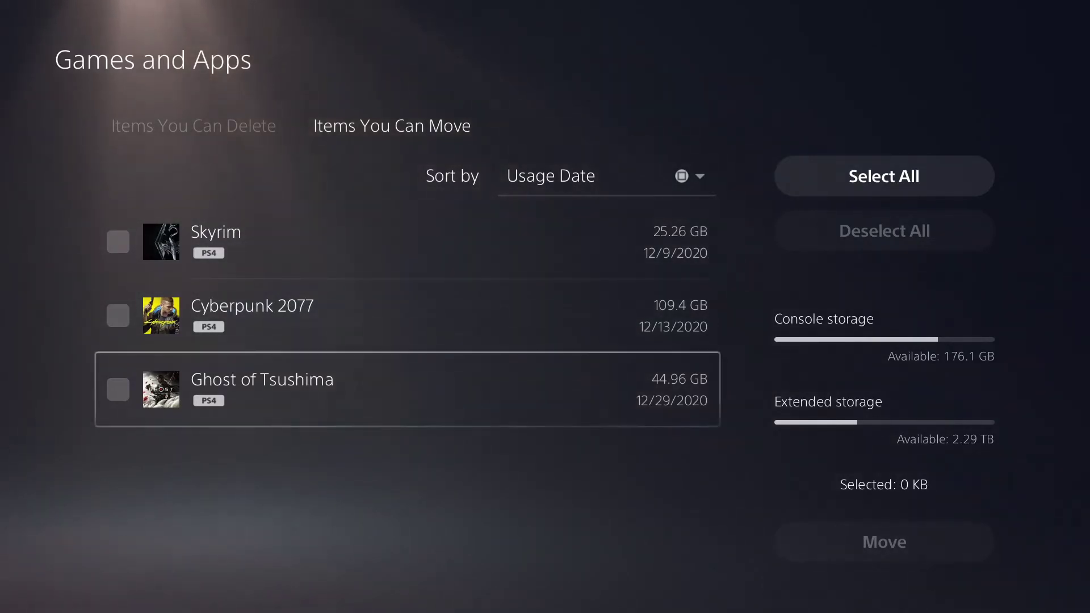
pyautogui.press('Up')
pyautogui.press('Up')
pyautogui.press('Down')
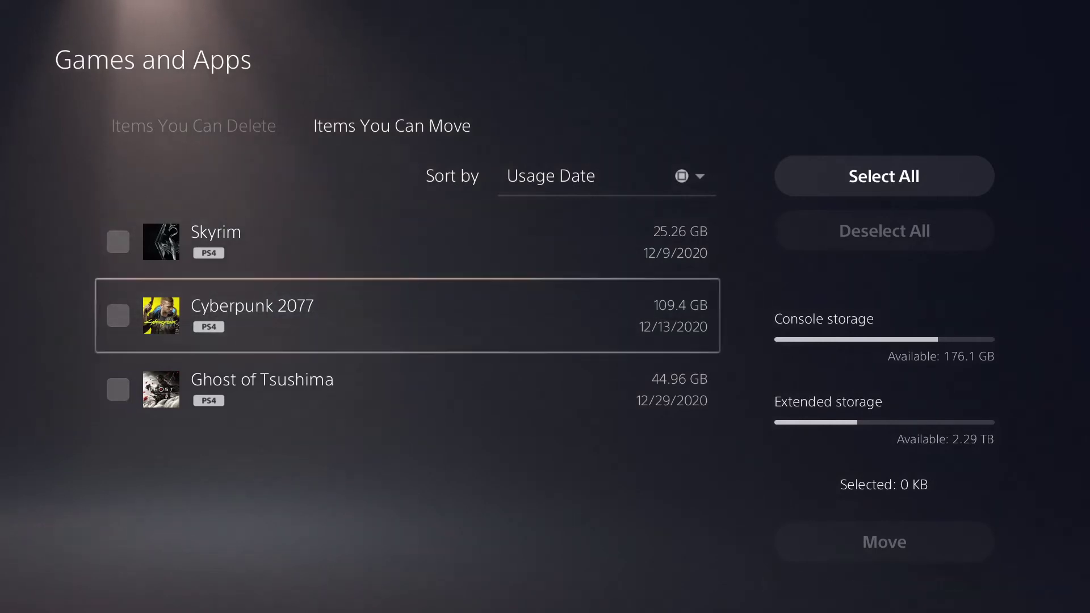
pyautogui.press('Down')
pyautogui.press('Up')
pyautogui.press('Up')
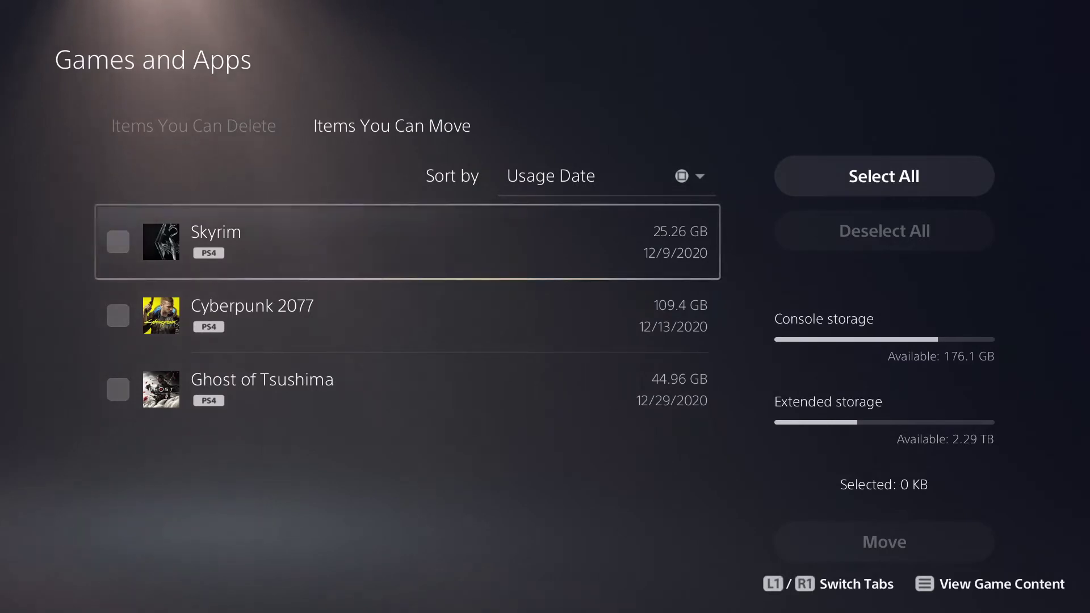
pyautogui.press('Down')
pyautogui.press('Down')
pyautogui.press('Up')
pyautogui.press('Up')
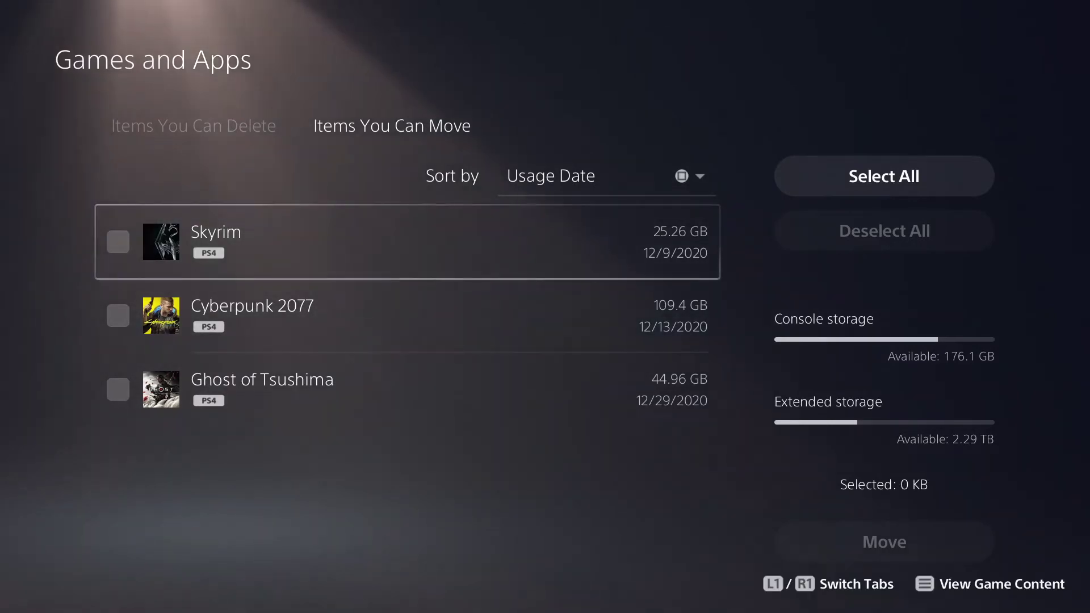
pyautogui.press('Down')
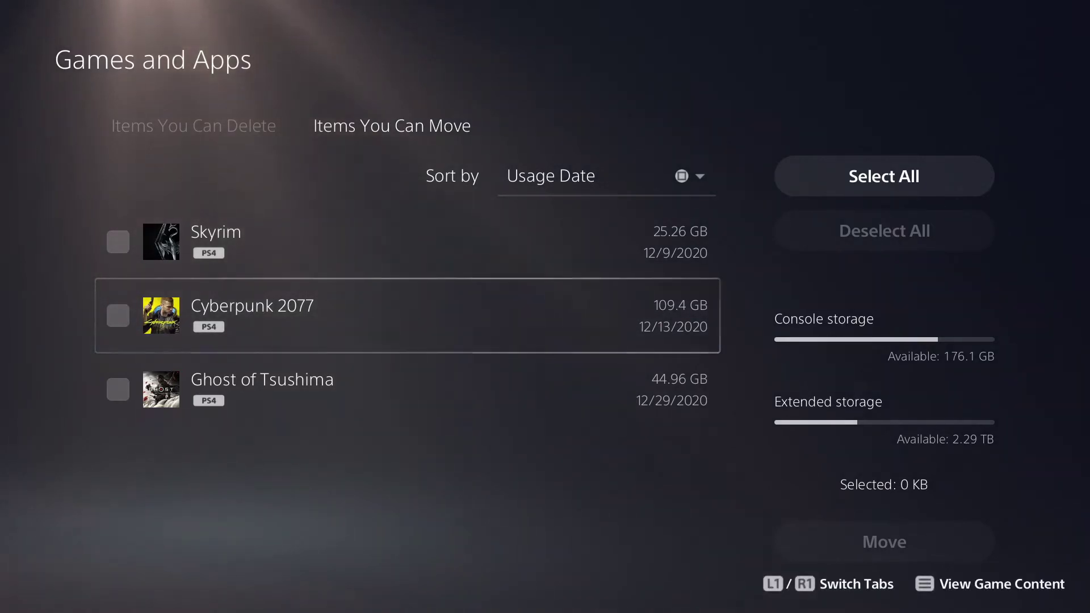
pyautogui.press('Down')
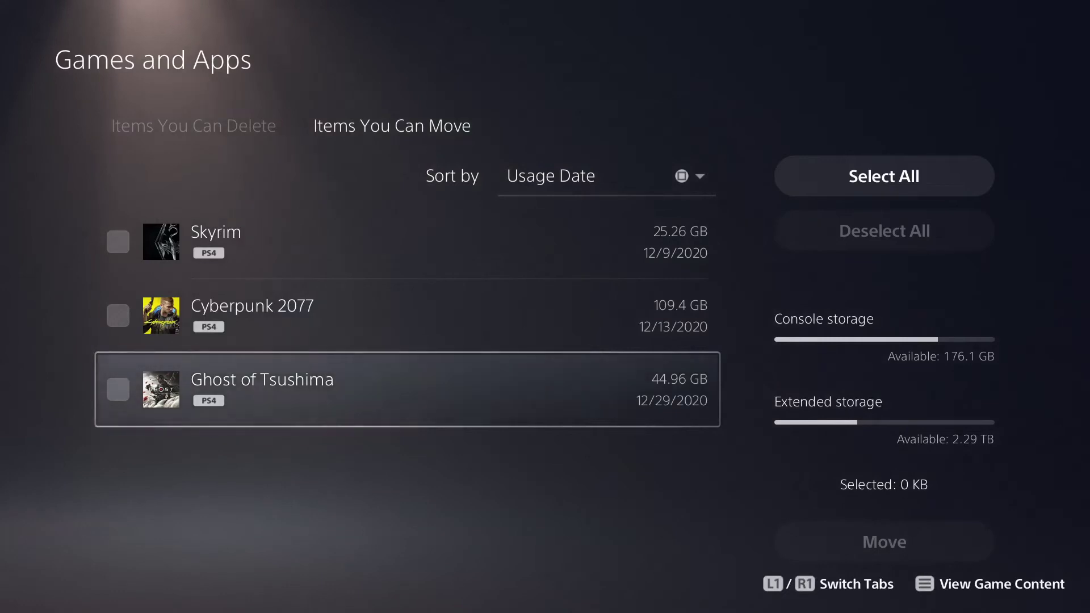
pyautogui.press('Up')
pyautogui.press('Up')
pyautogui.press('Up')
pyautogui.press('Left')
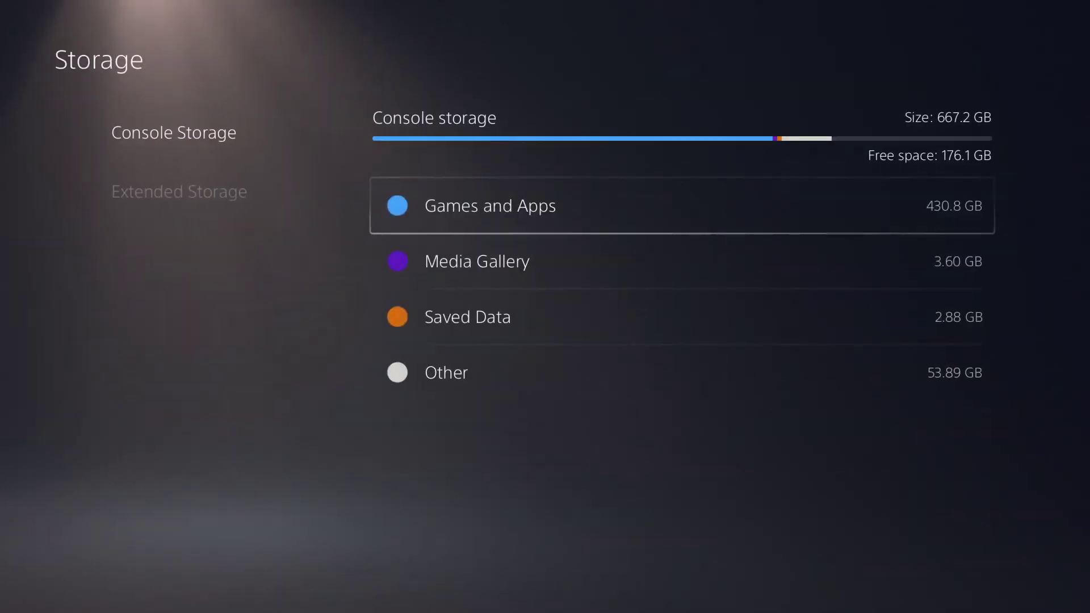
# Step: Compare the extended storage overview with the console storage overview
pyautogui.press('Left')
pyautogui.press('Down')
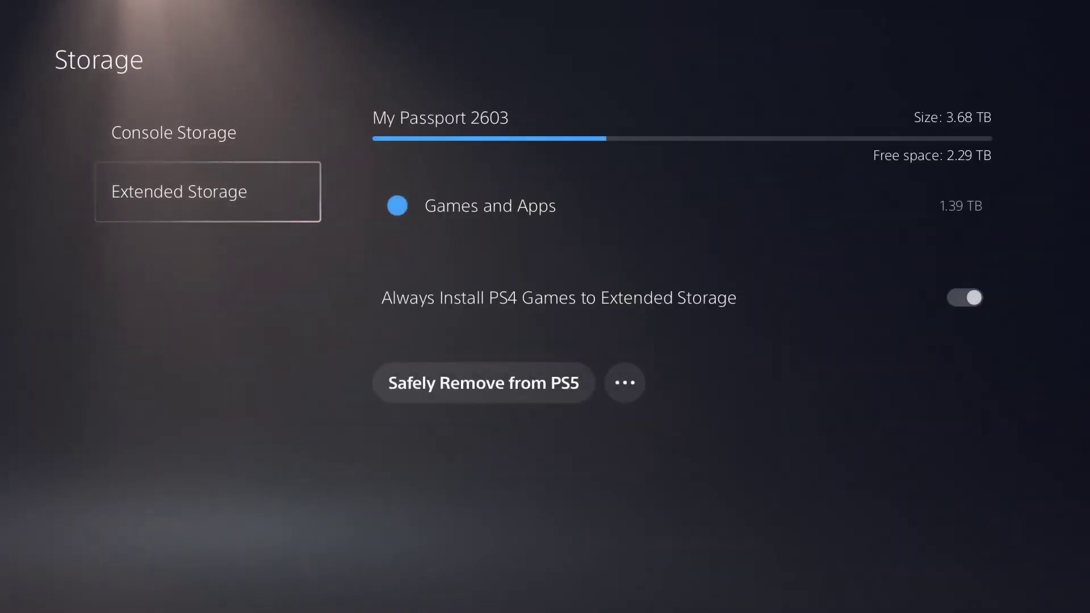
pyautogui.press('Up')
pyautogui.press('Right')
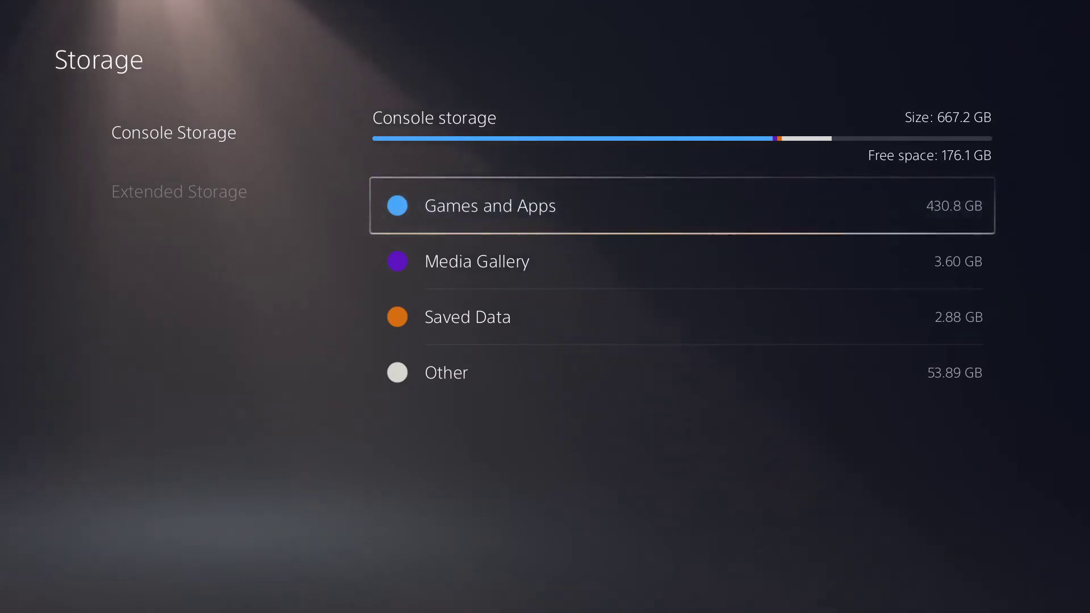
pyautogui.click(207, 132)
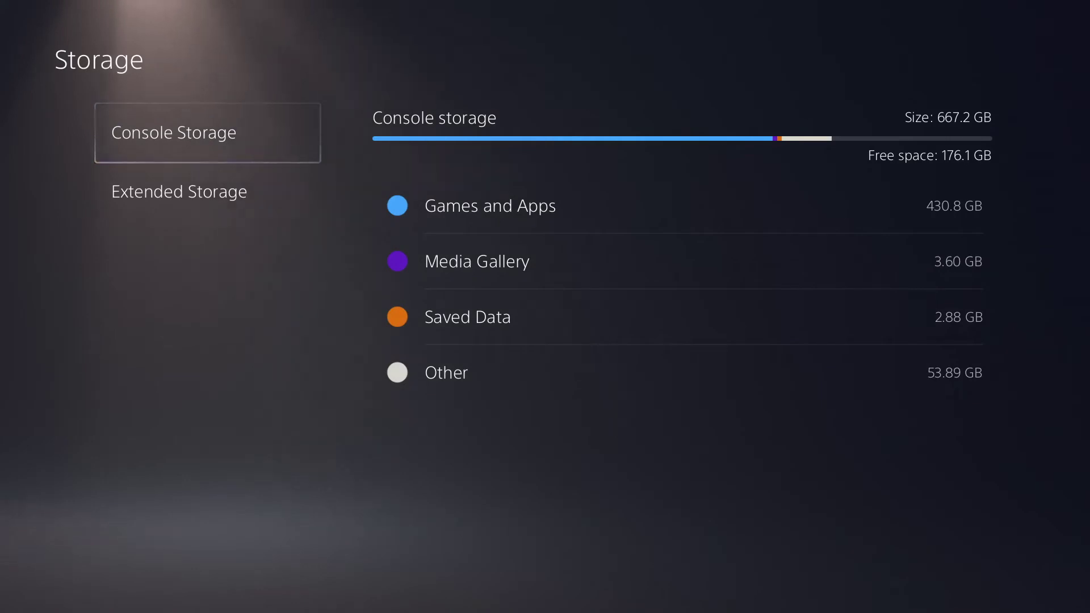
# Step: Open the Media Gallery from console storage and browse through all the captured clips and screenshots
pyautogui.press('Right')
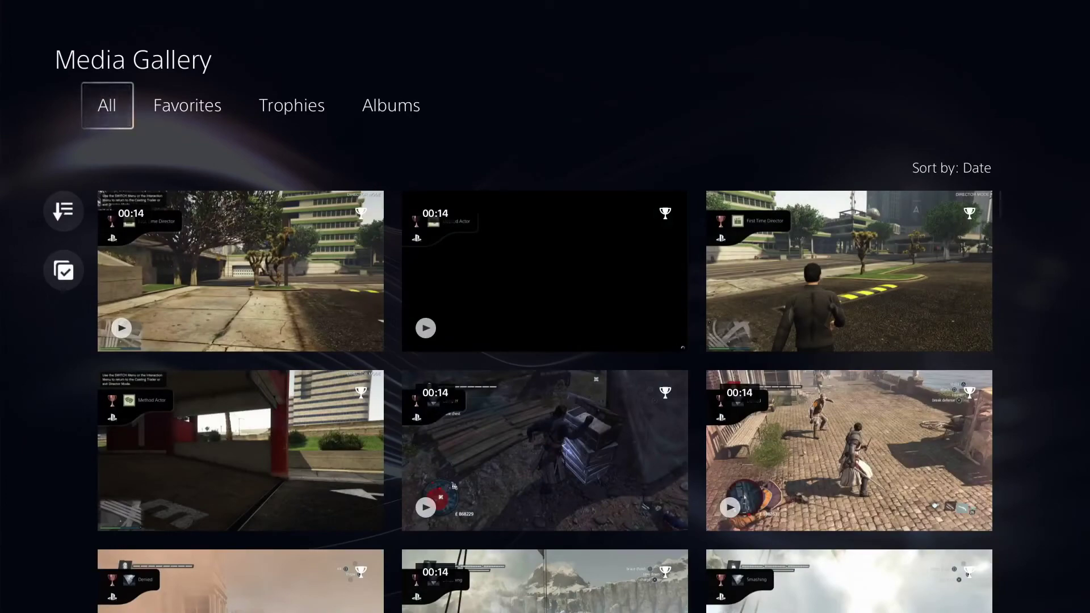
pyautogui.press('Down')
pyautogui.press('Down')
pyautogui.press('Down')
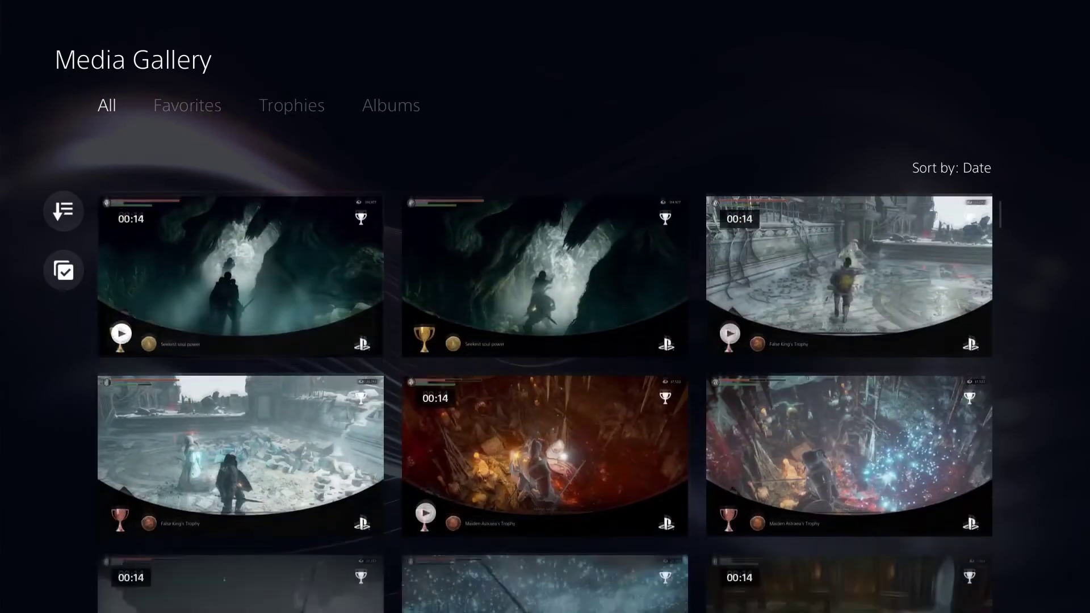
# Step: Return from the Media Gallery to the console storage overview and reopen the gallery
pyautogui.press('Up')
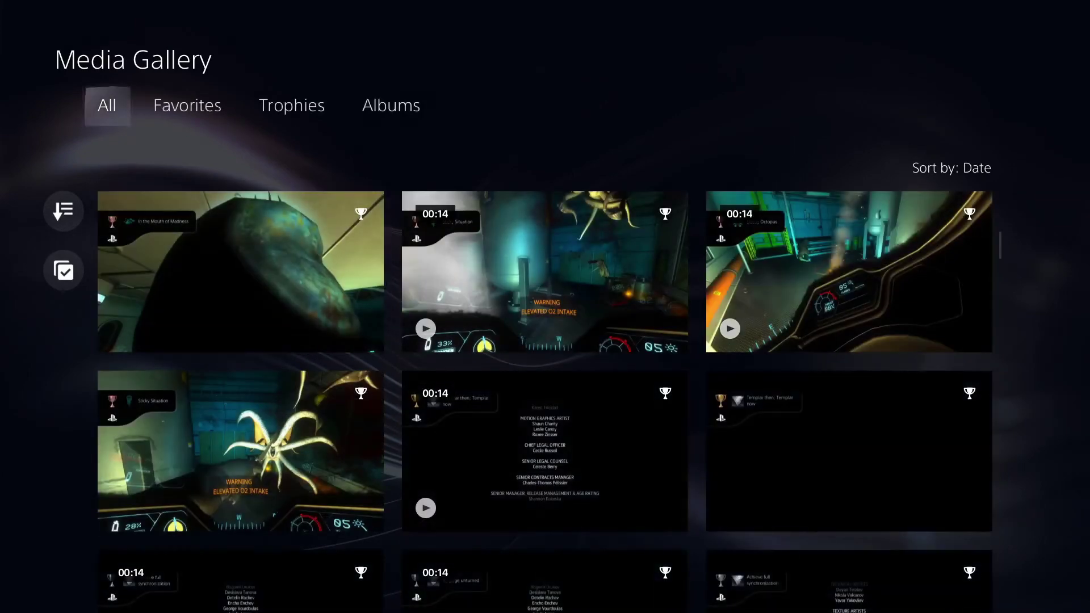
pyautogui.press('Escape')
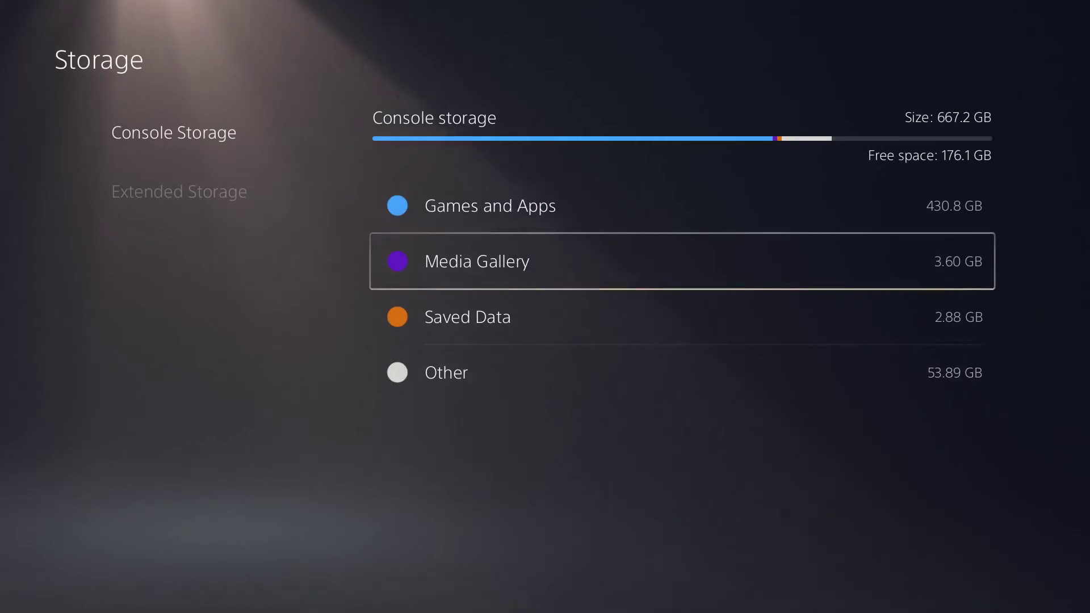
pyautogui.press('Return')
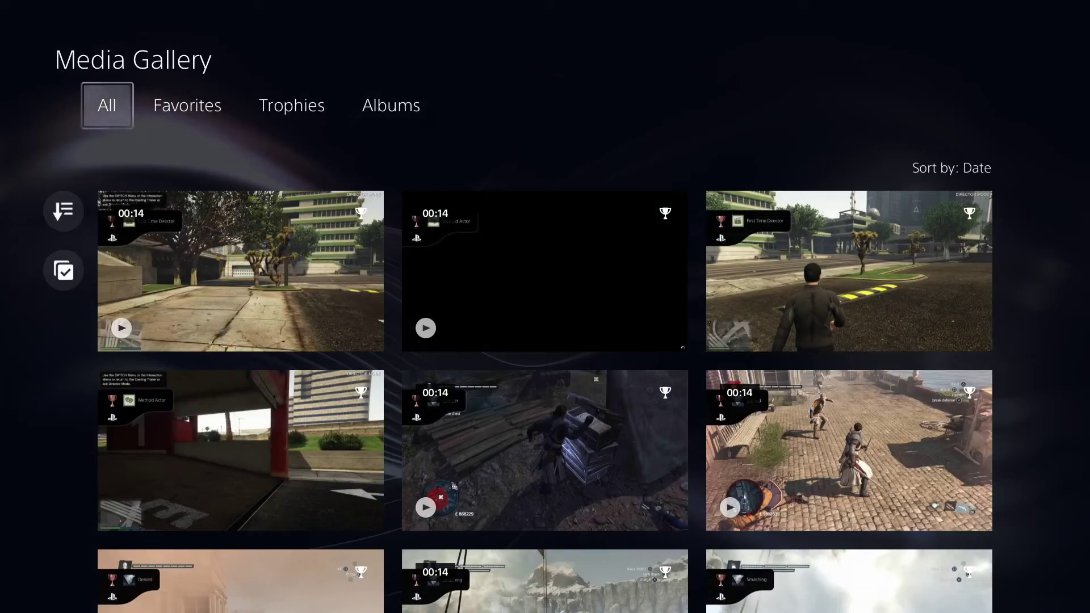
# Step: Select all captured items in the Media Gallery, permanently delete them, and return to the console storage overview
pyautogui.press('Down')
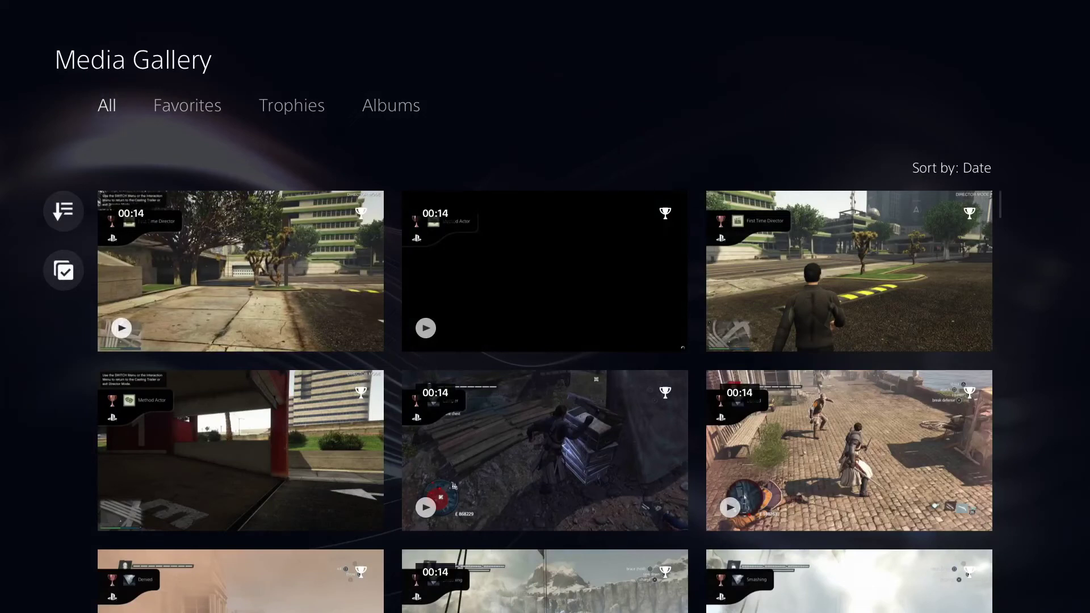
pyautogui.press('Left')
pyautogui.press('Down')
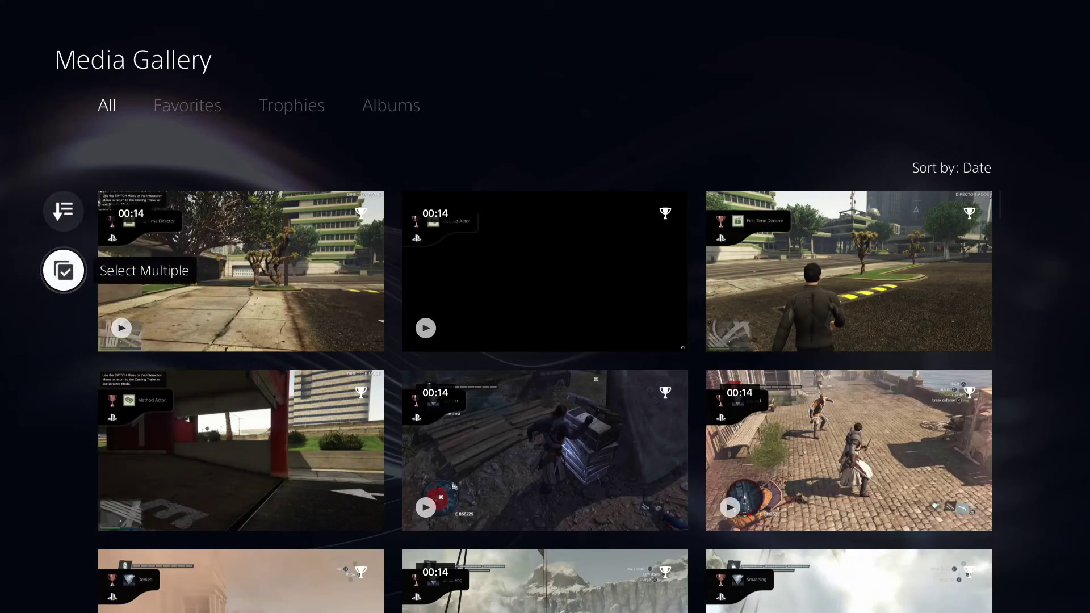
pyautogui.press('Return')
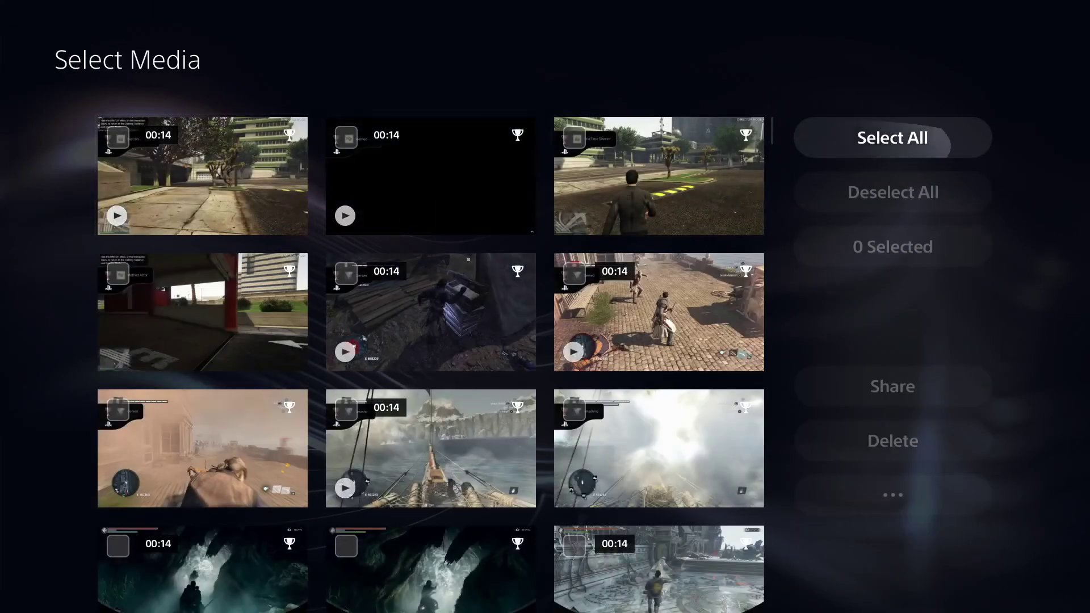
pyautogui.press('Return')
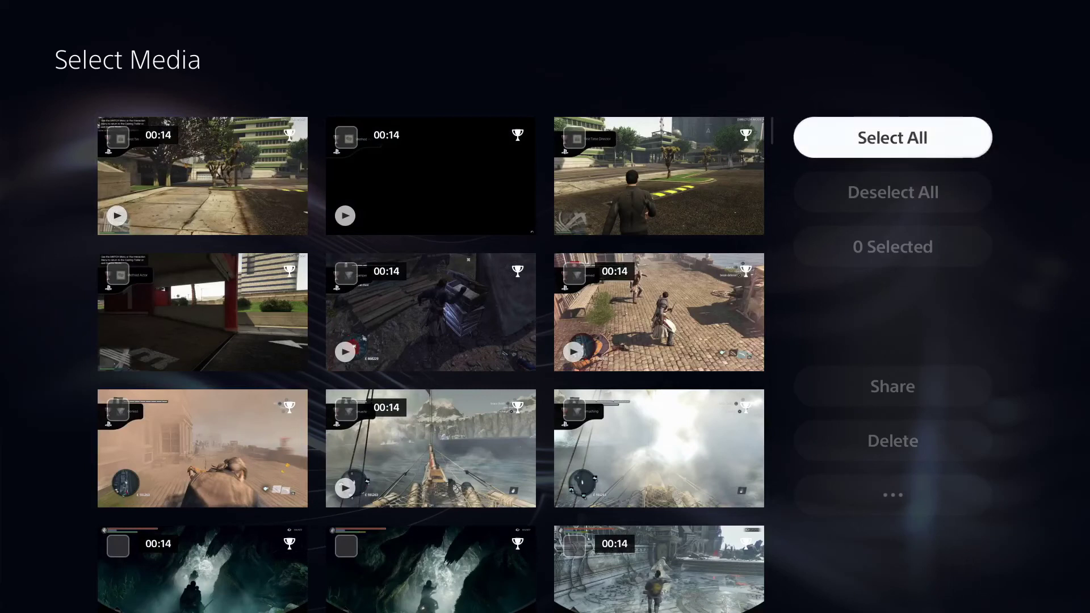
pyautogui.press('Down')
pyautogui.press('Down')
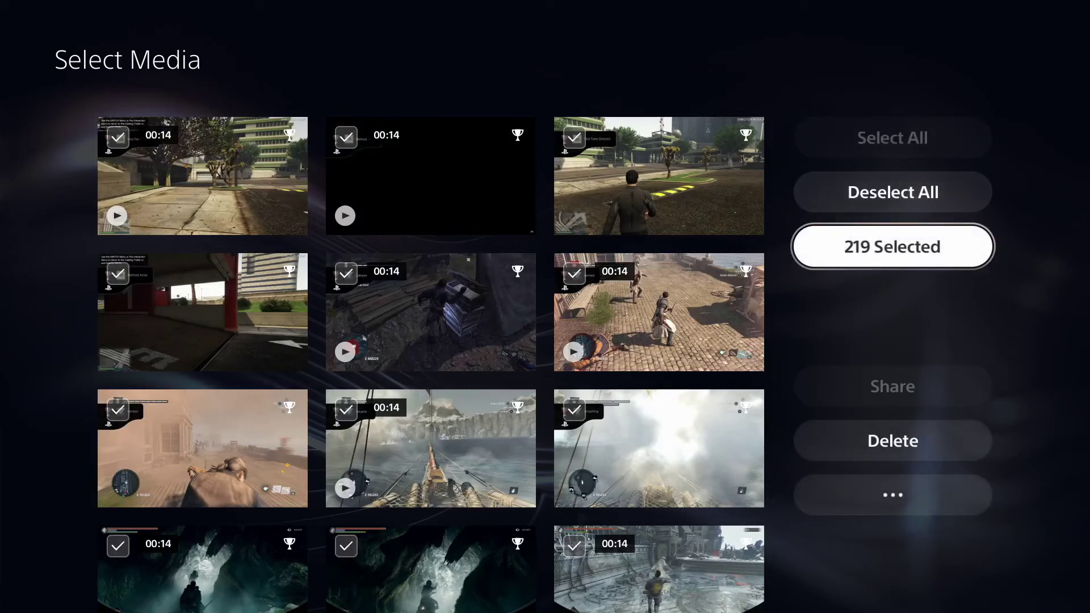
pyautogui.press('Down')
pyautogui.press('Down')
pyautogui.press('Return')
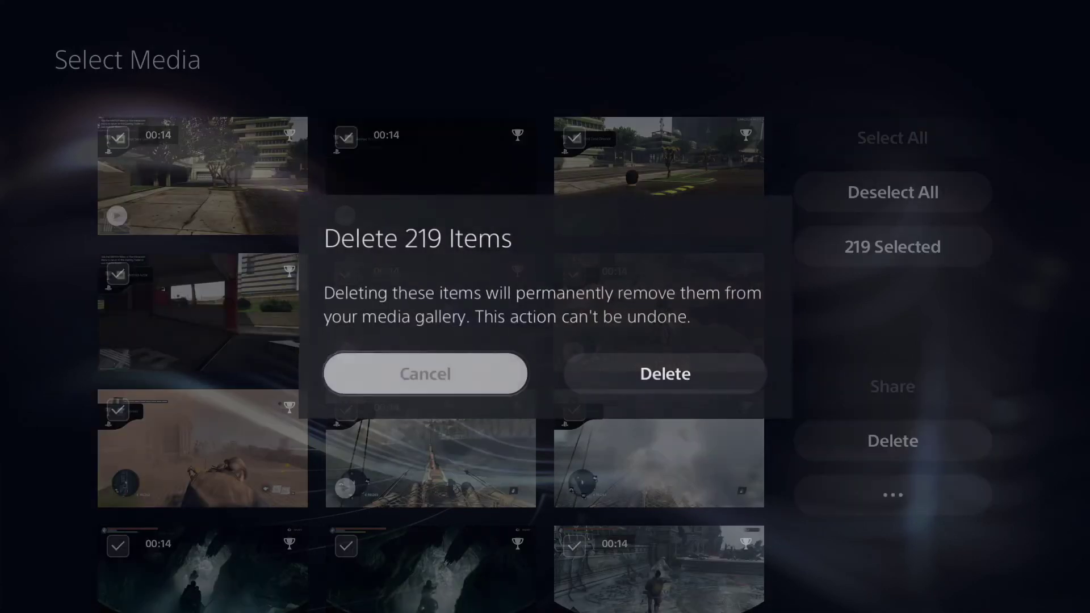
pyautogui.press('Right')
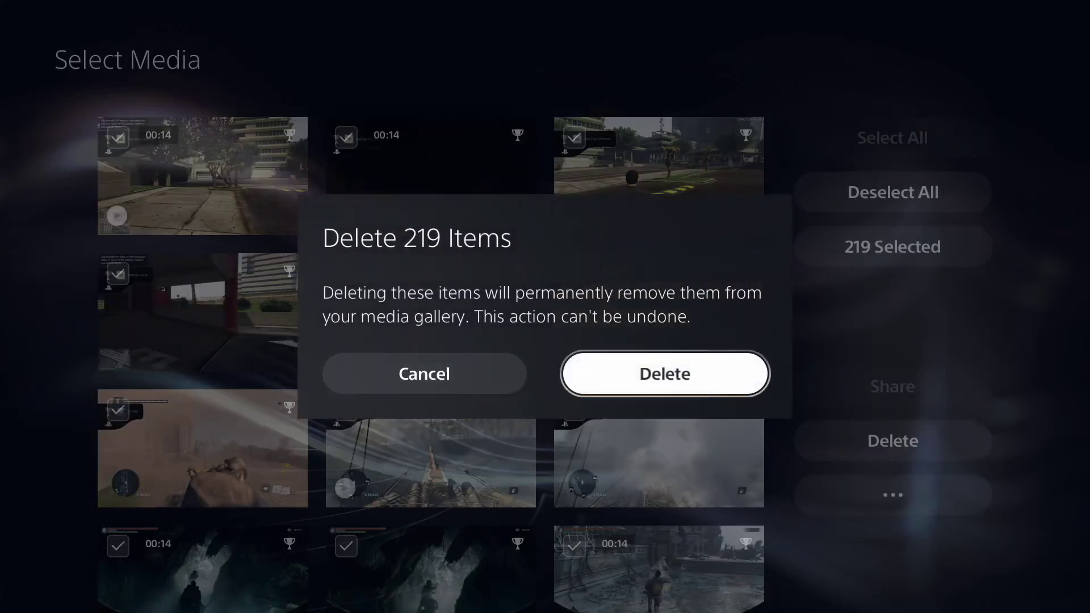
pyautogui.press('Return')
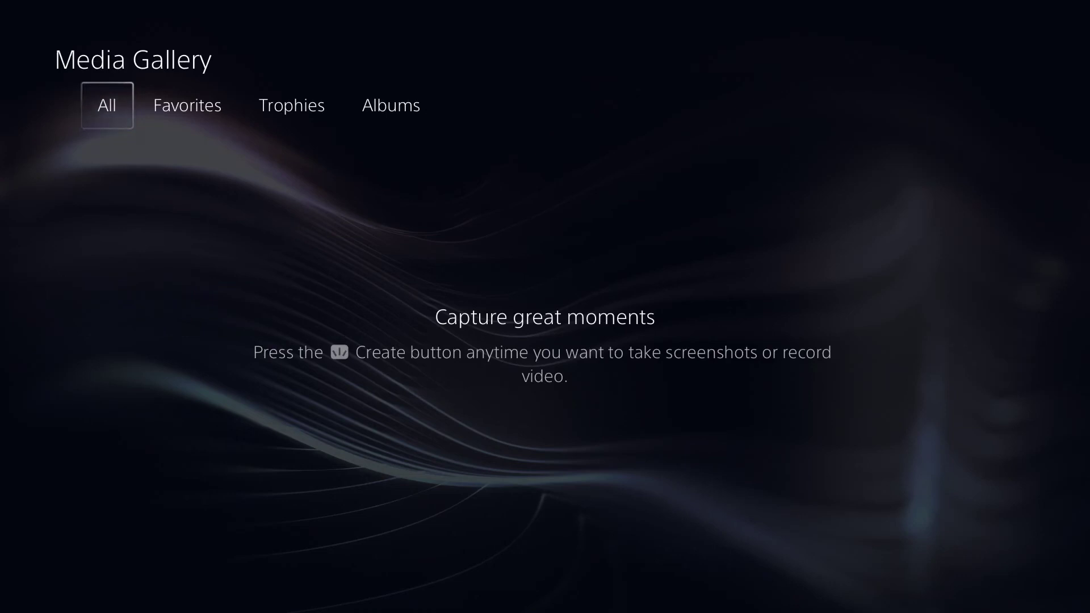
pyautogui.press('Escape')
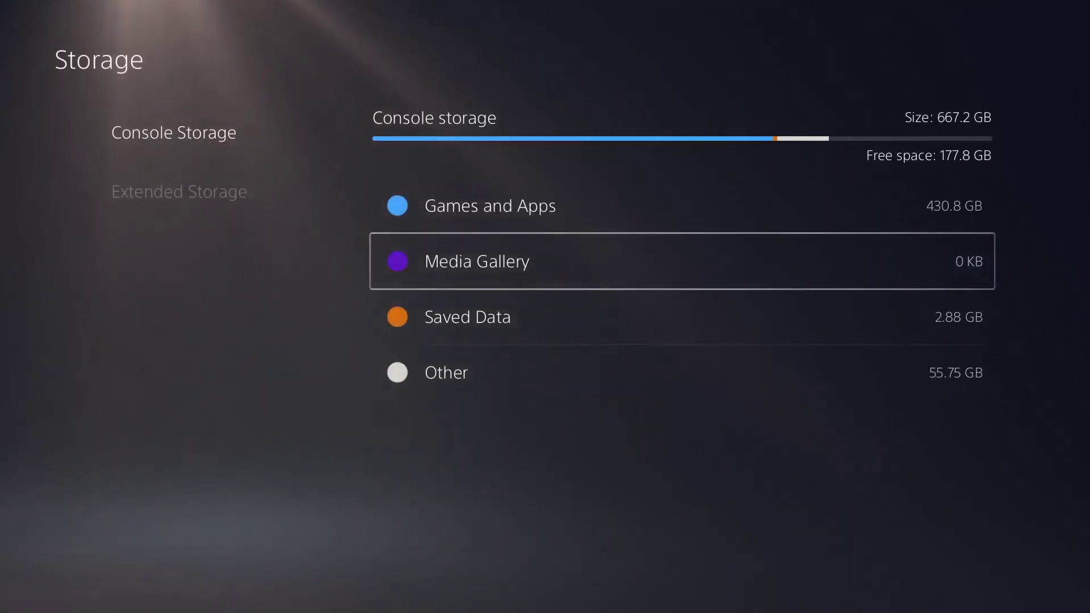
# Step: Leave Storage and show the Trophies options of the Captures and Broadcasts settings
pyautogui.press('Left')
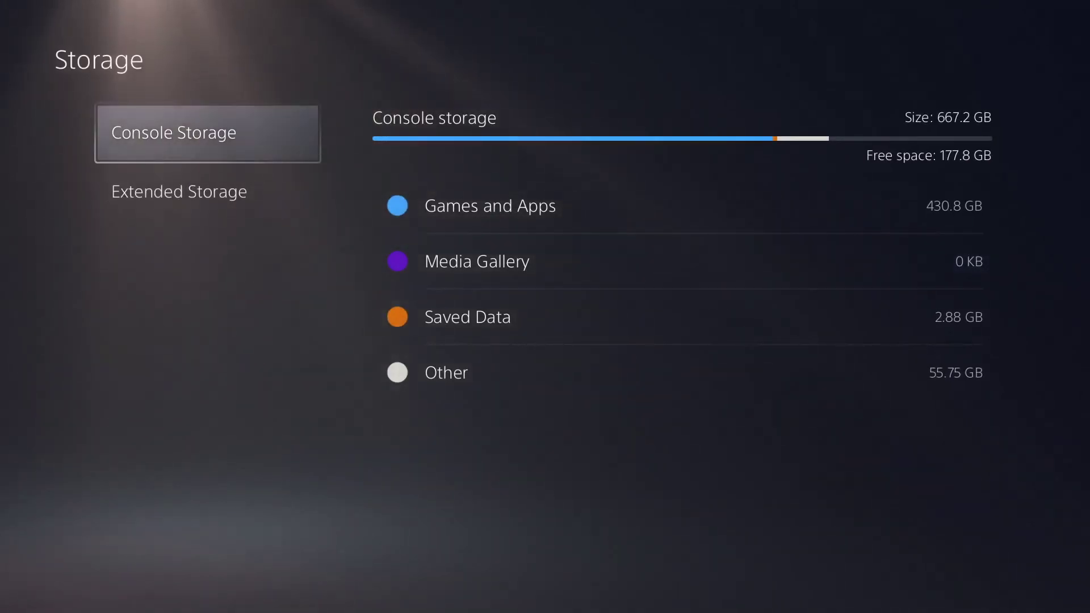
pyautogui.press('Escape')
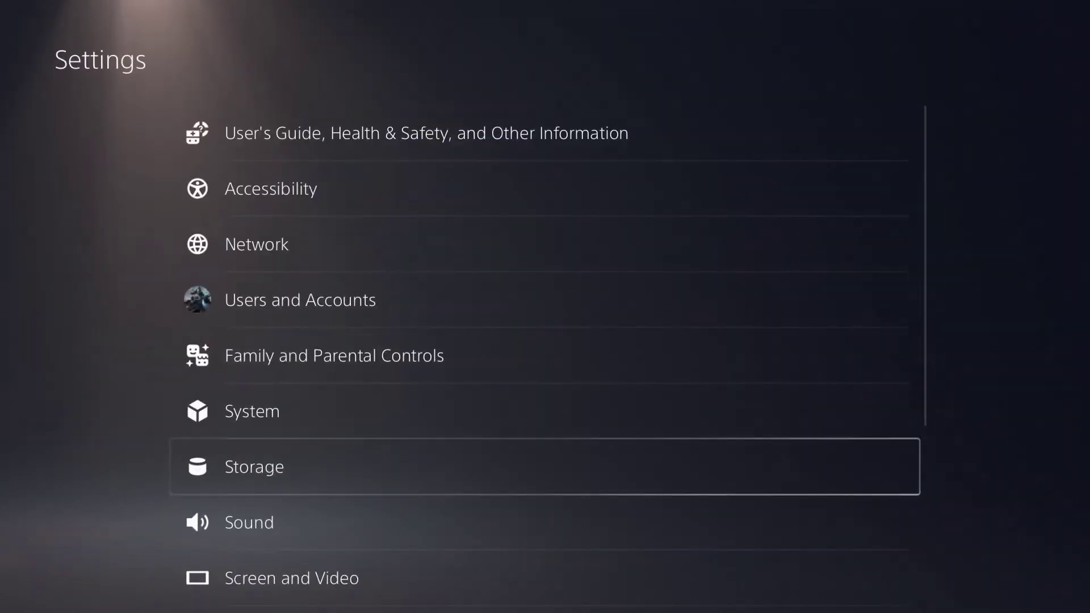
pyautogui.press('Down')
pyautogui.press('Down')
pyautogui.press('Down')
pyautogui.press('Down')
pyautogui.press('Down')
pyautogui.press('Down')
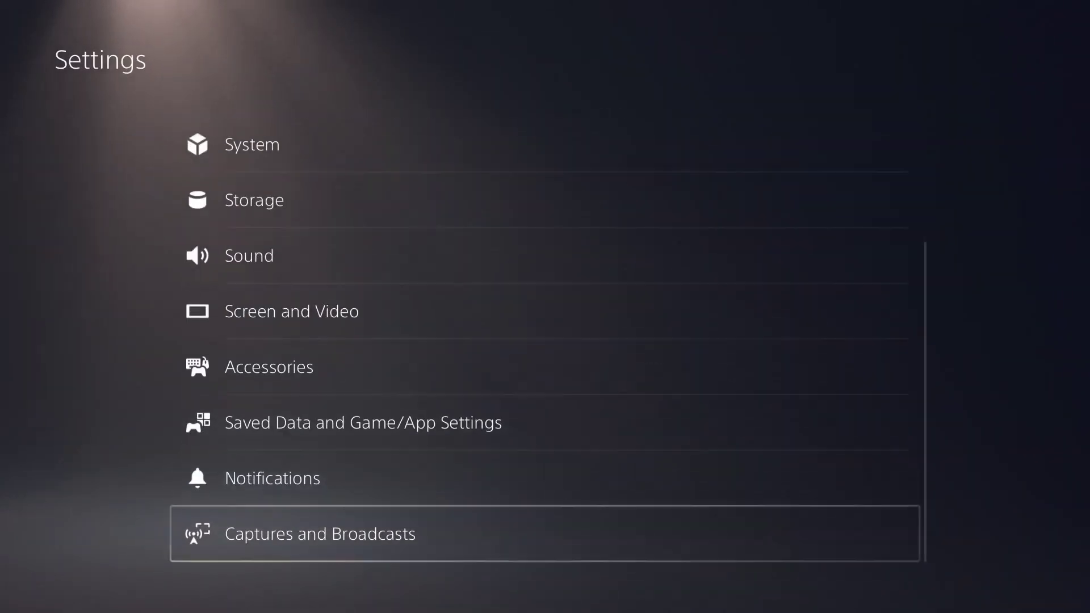
pyautogui.press('Return')
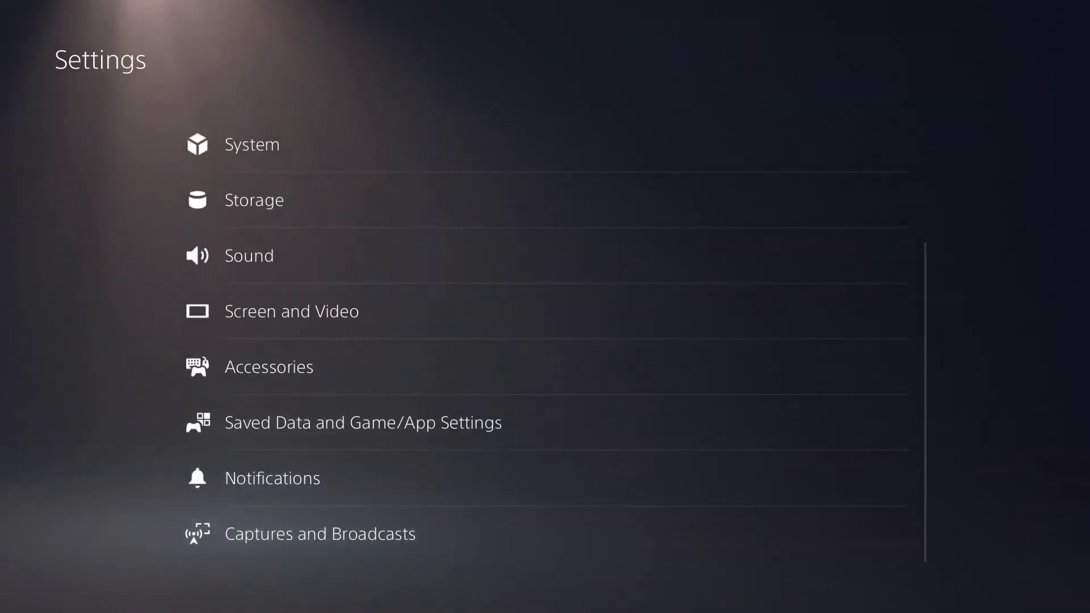
pyautogui.press('Down')
pyautogui.press('Down')
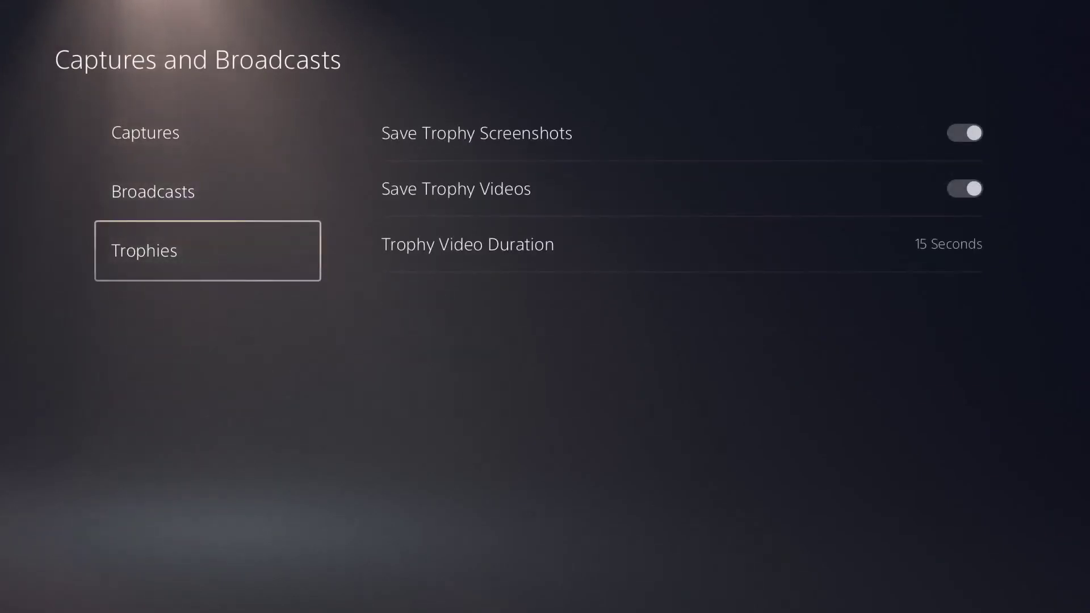
# Step: Turn off automatic saving of both trophy videos and trophy screenshots
pyautogui.press('Right')
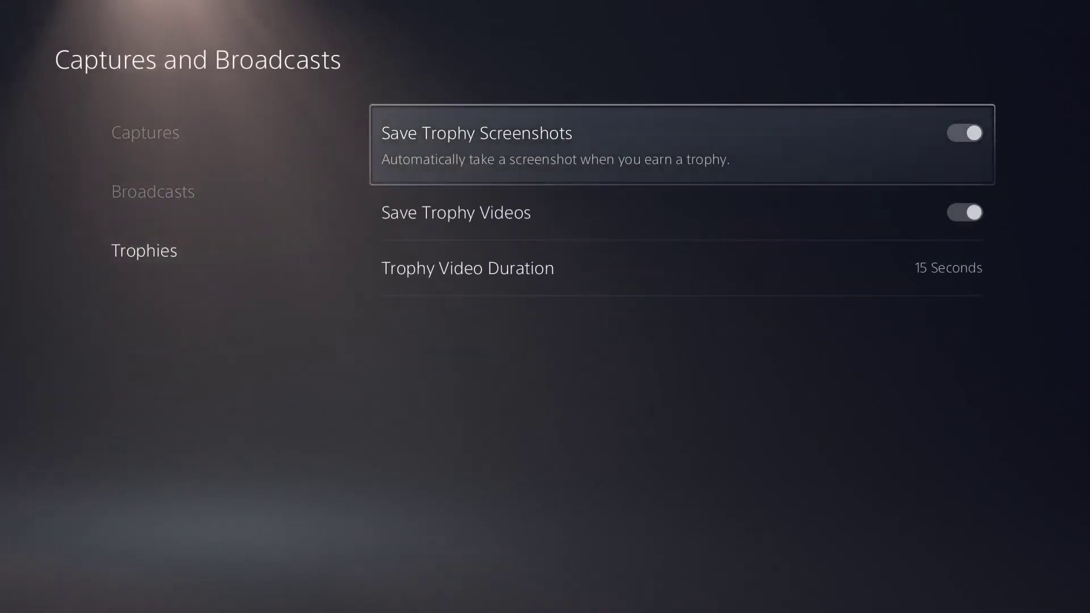
pyautogui.press('Down')
pyautogui.press('Return')
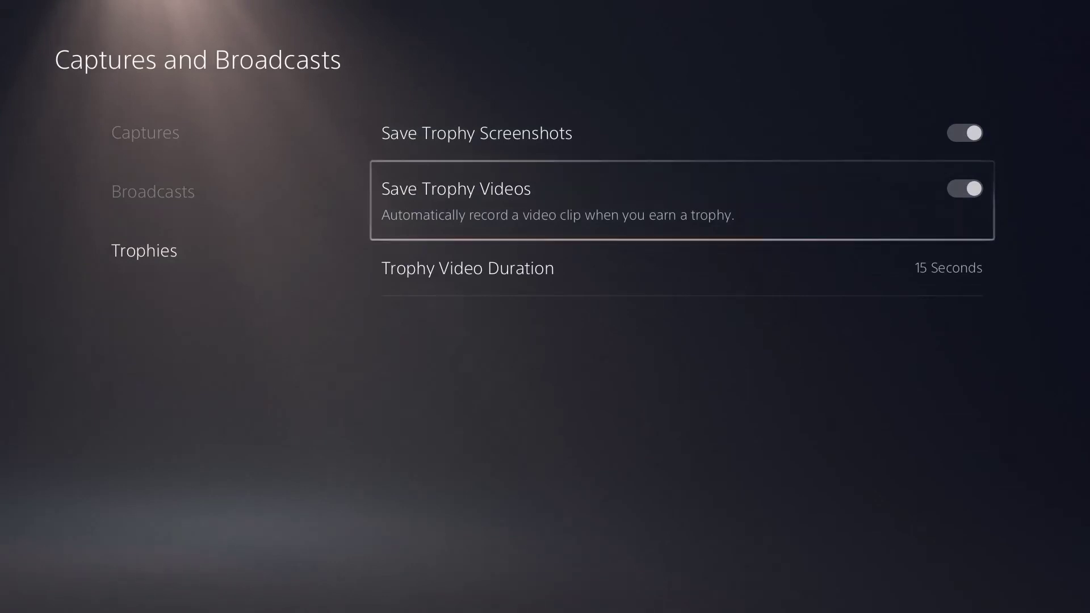
pyautogui.press('Up')
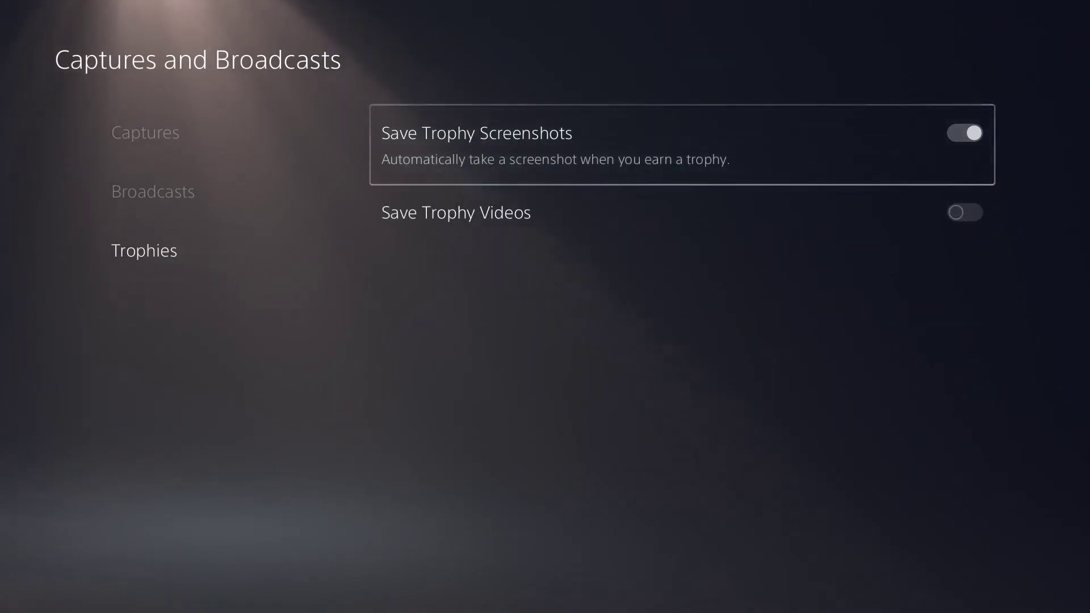
pyautogui.press('Return')
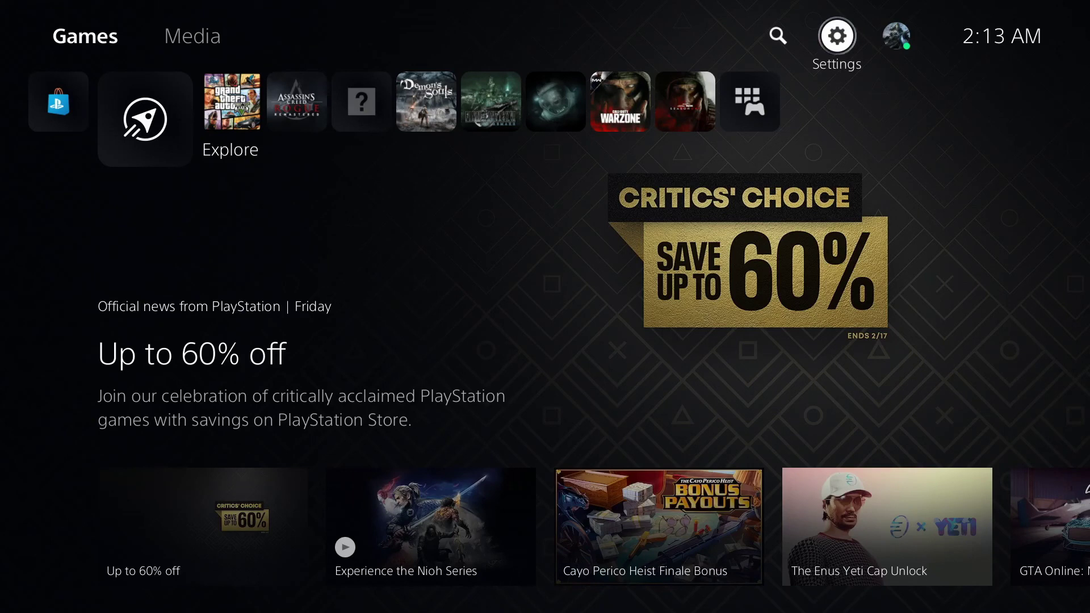
# Step: Open Saved Data and Game/App Settings from the home screen's system settings
pyautogui.press('Down')
pyautogui.press('Up')
pyautogui.press('Right')
pyautogui.press('Right')
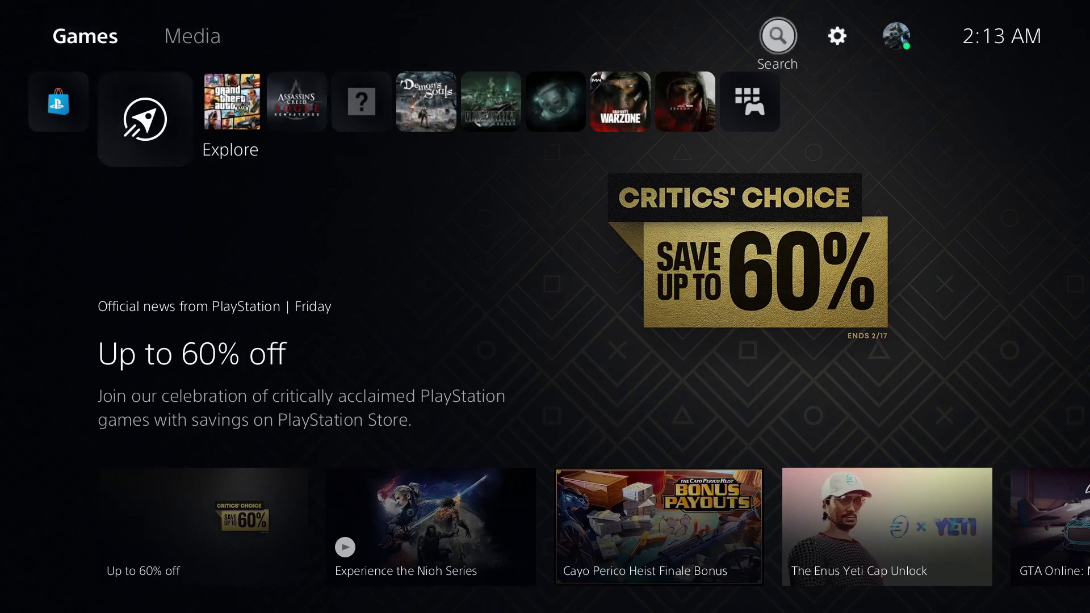
pyautogui.press('Right')
pyautogui.press('Return')
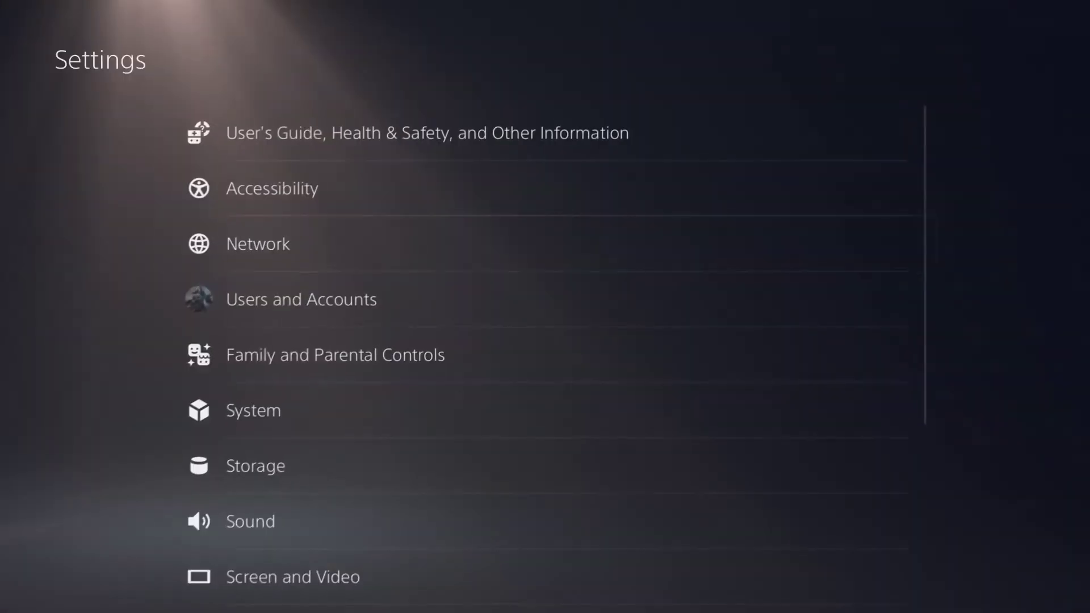
pyautogui.press('Down')
pyautogui.press('Down')
pyautogui.press('Down')
pyautogui.press('Down')
pyautogui.press('Down')
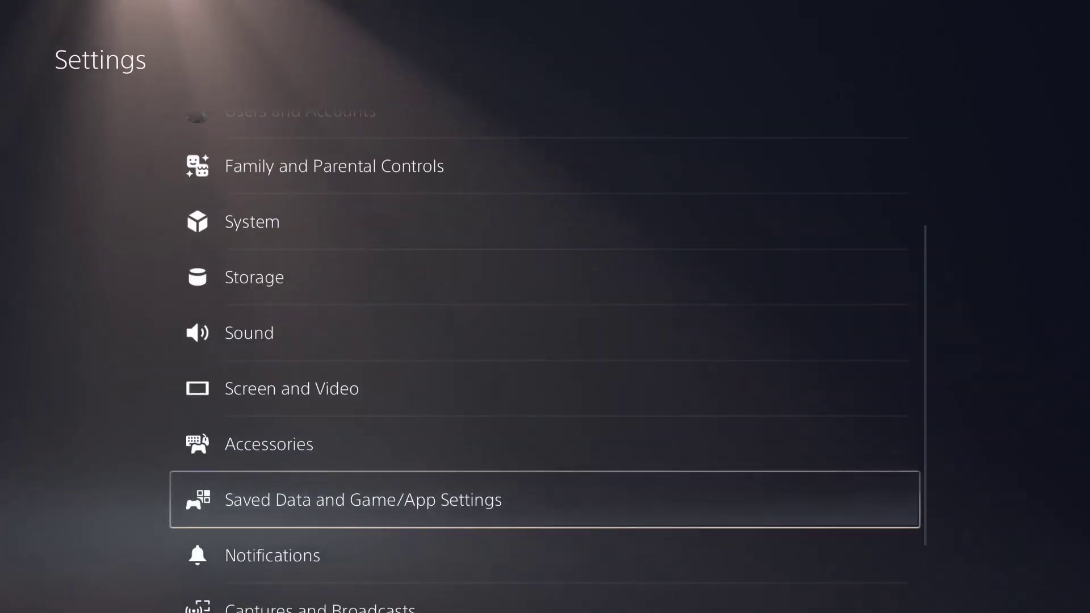
pyautogui.press('Return')
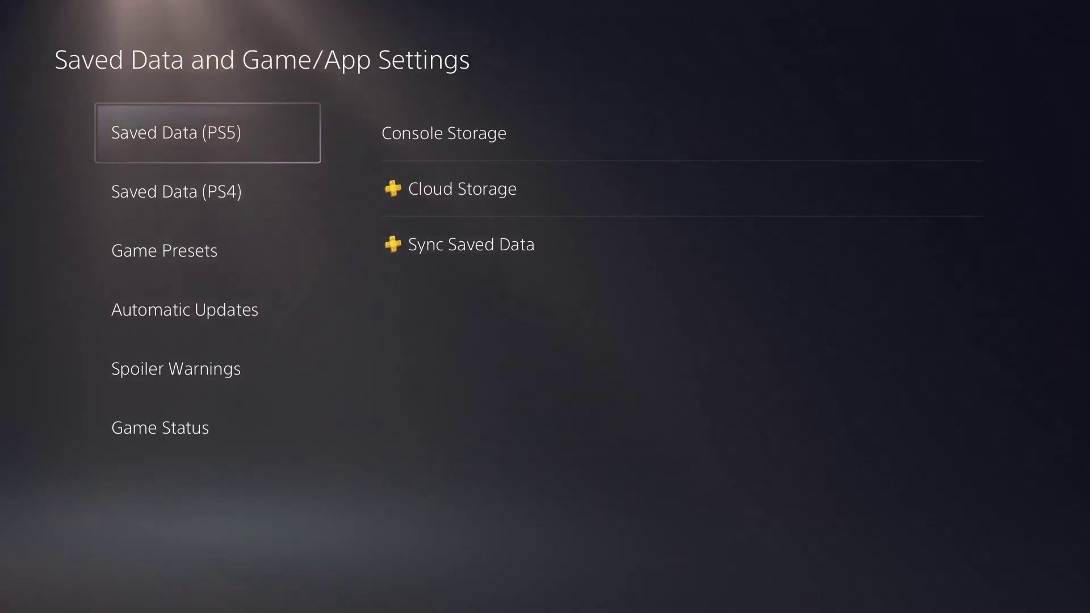
# Step: Examine the console and cloud storage options for PS5 and PS4 saved data, ending on the PS5 console storage option
pyautogui.press('Down')
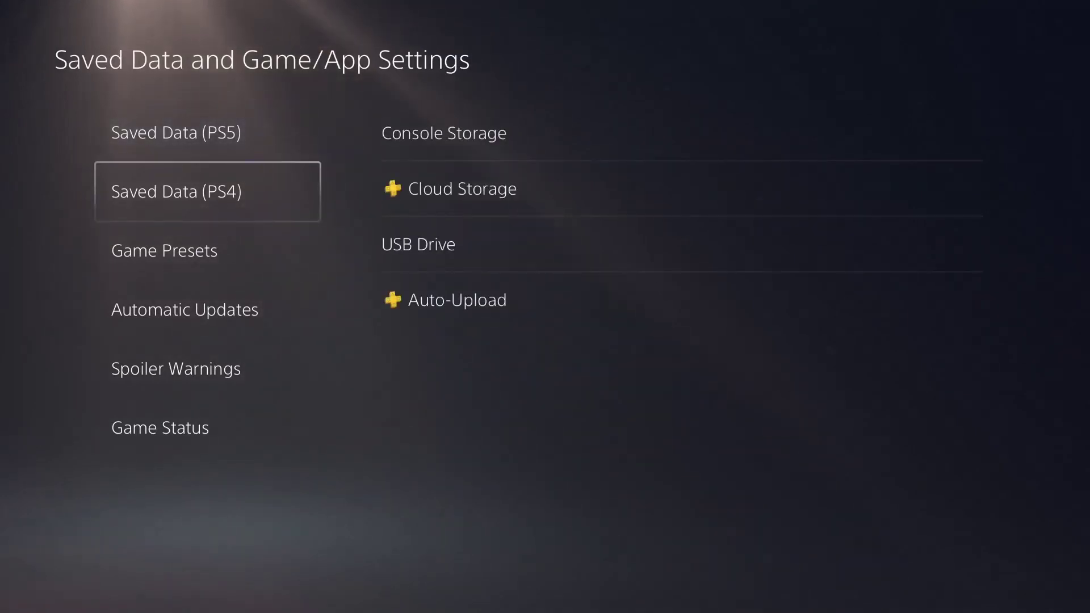
pyautogui.press('Up')
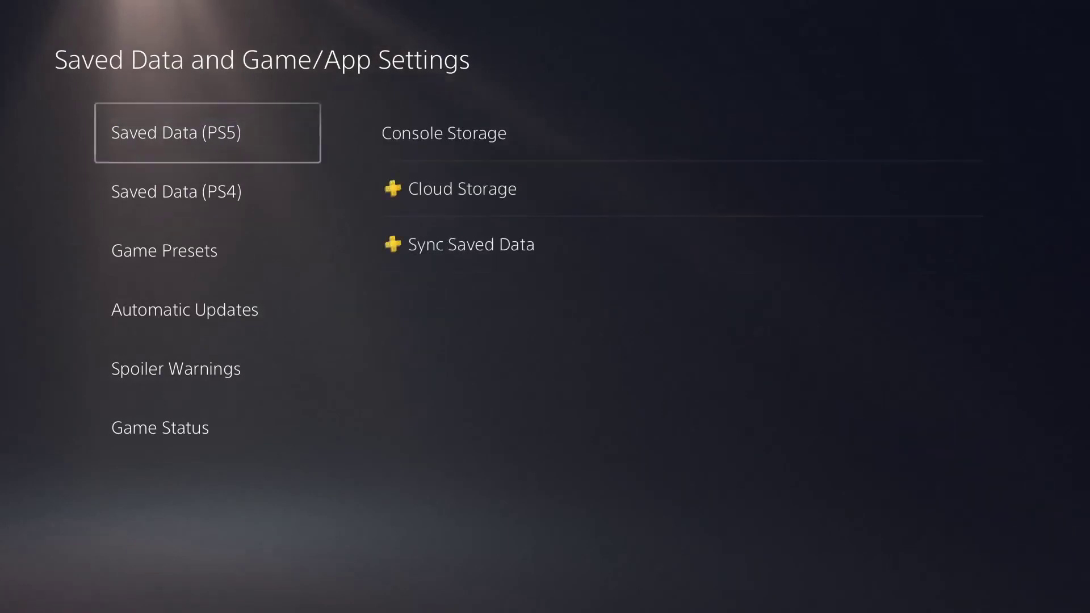
pyautogui.press('Right')
pyautogui.press('Down')
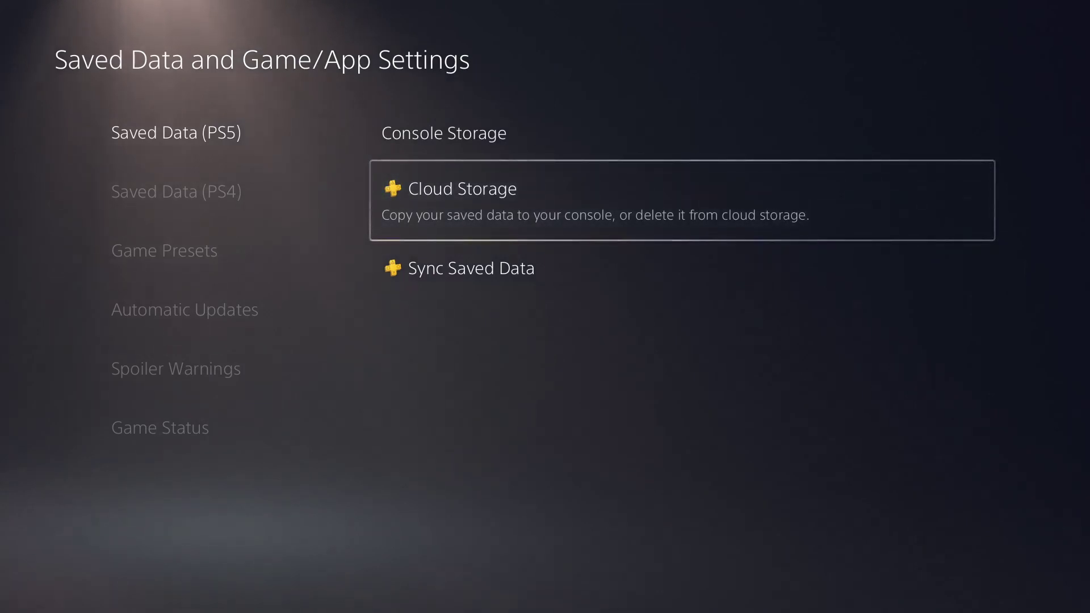
pyautogui.press('Up')
pyautogui.press('Left')
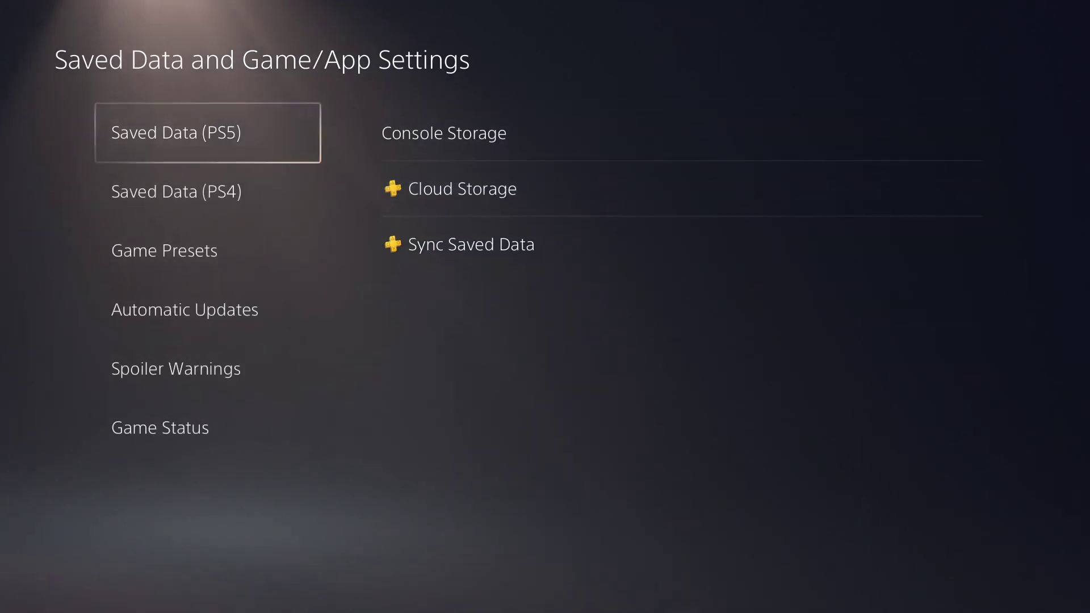
pyautogui.press('Down')
pyautogui.press('Right')
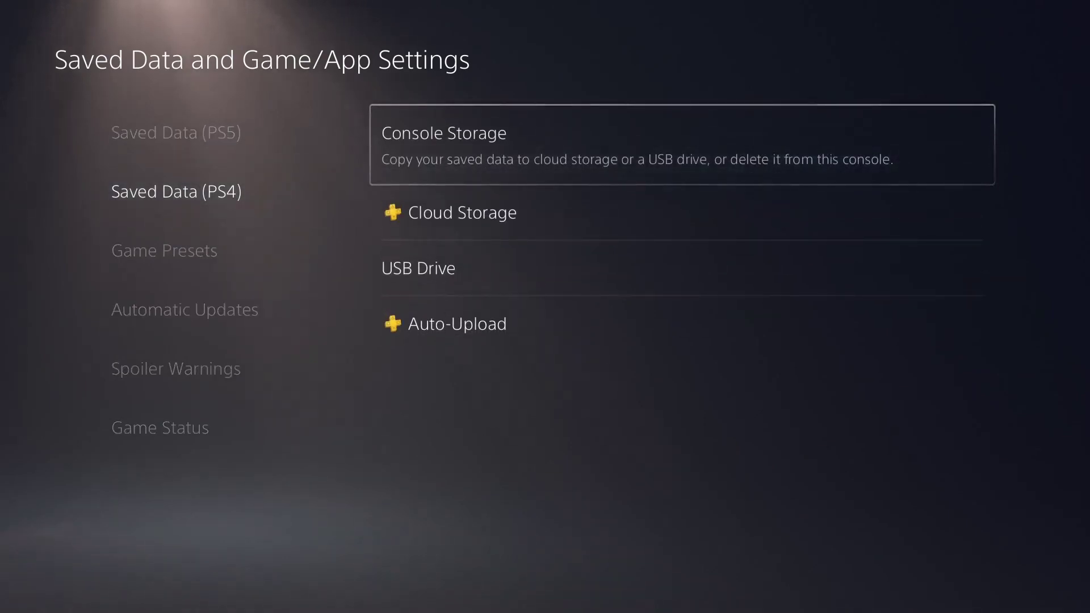
pyautogui.press('Down')
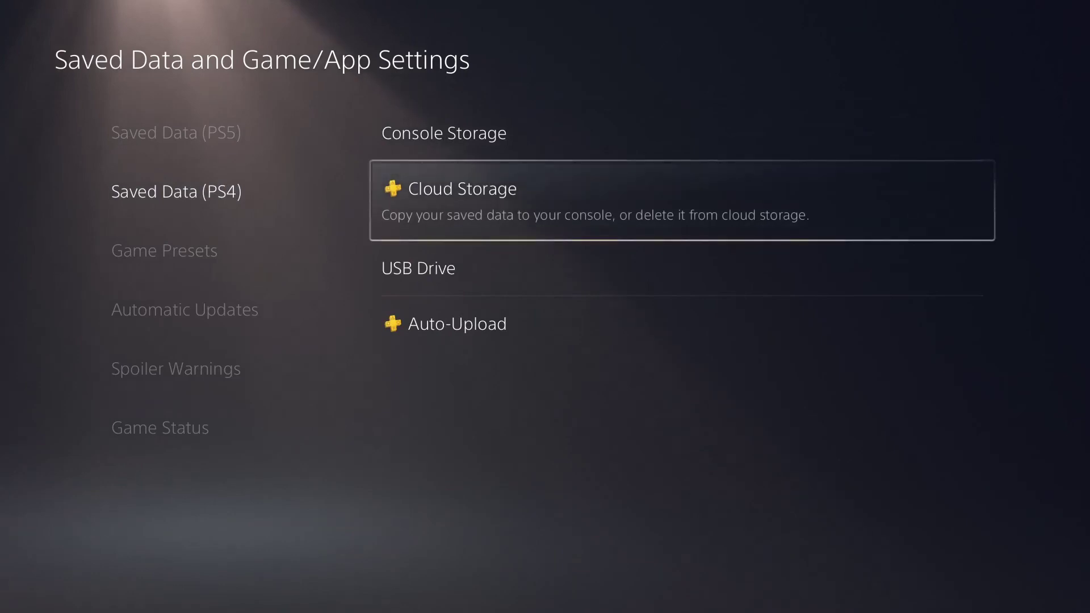
pyautogui.press('Left')
pyautogui.press('Up')
pyautogui.press('Right')
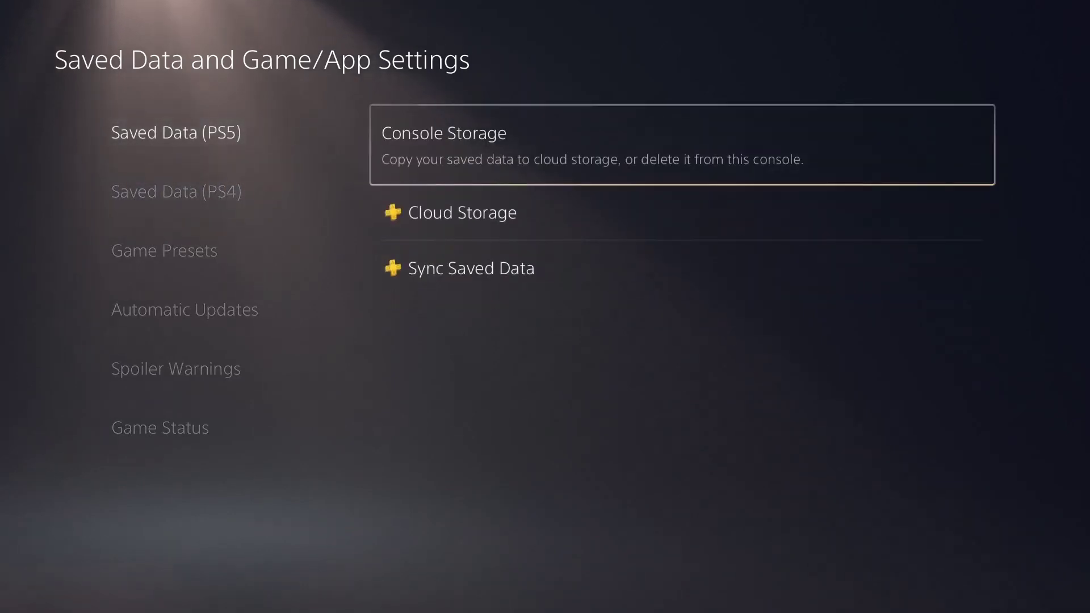